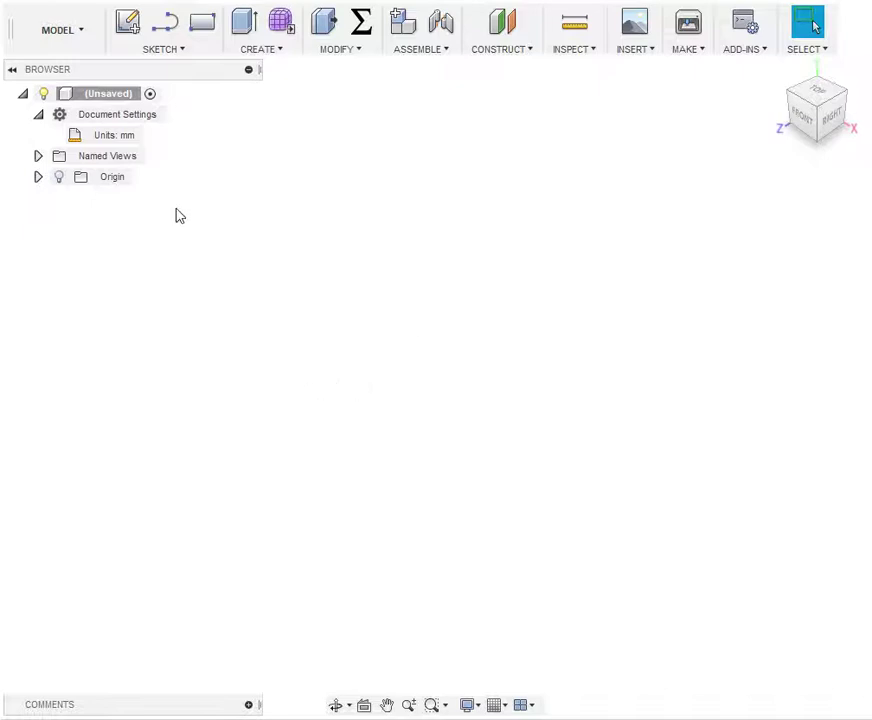
Step: Check the document units and leave them at Millimeter without changes
click(38, 114)
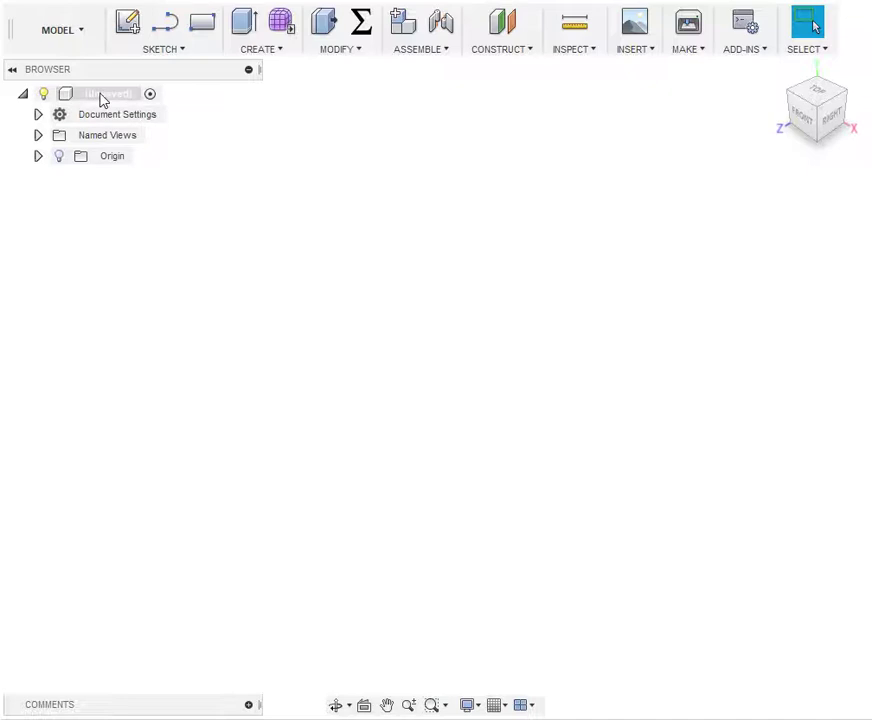
click(38, 114)
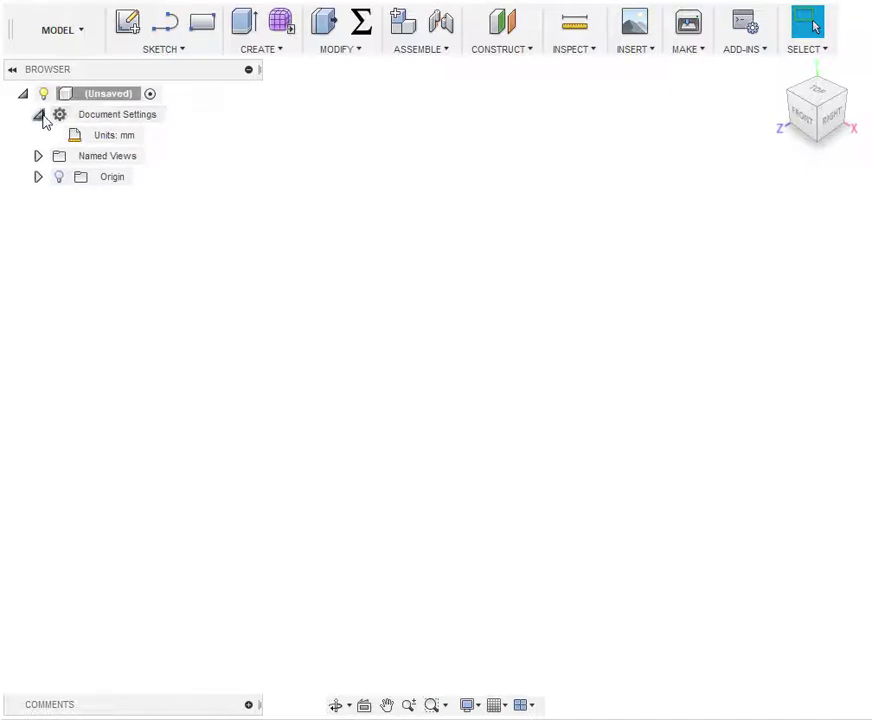
click(155, 140)
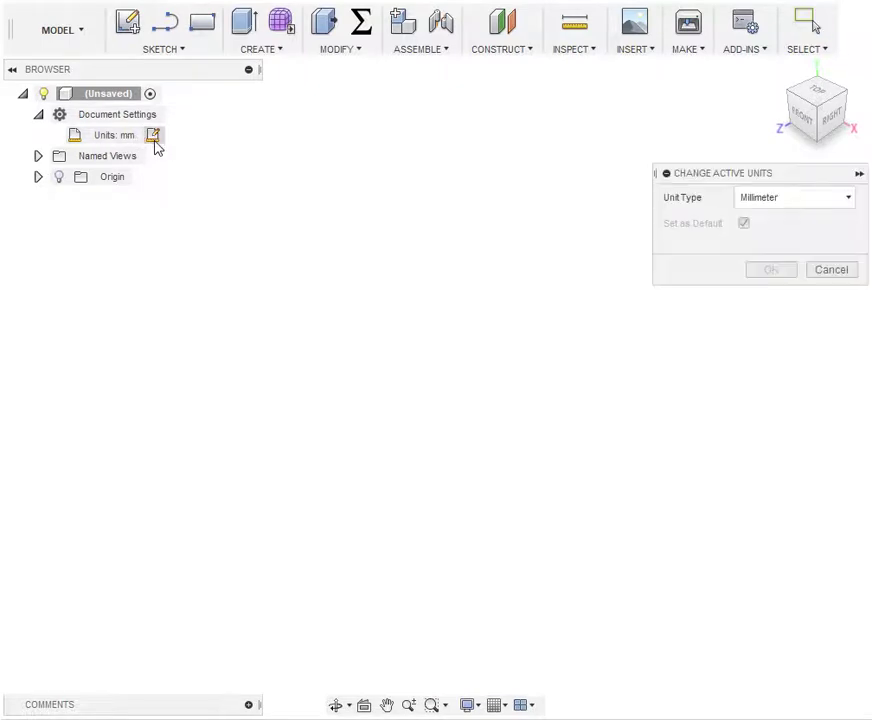
click(849, 198)
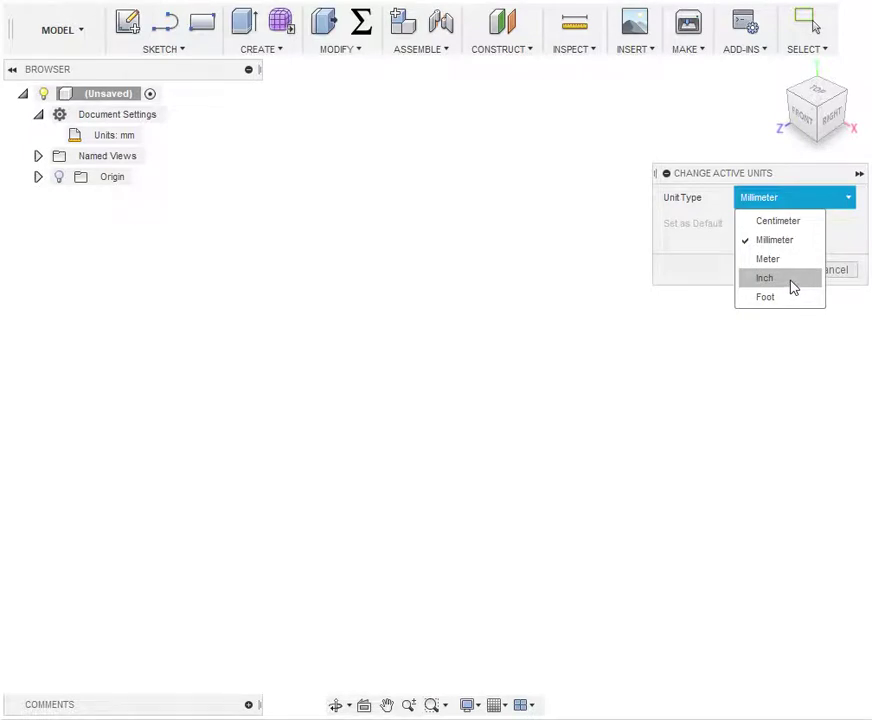
key(Escape)
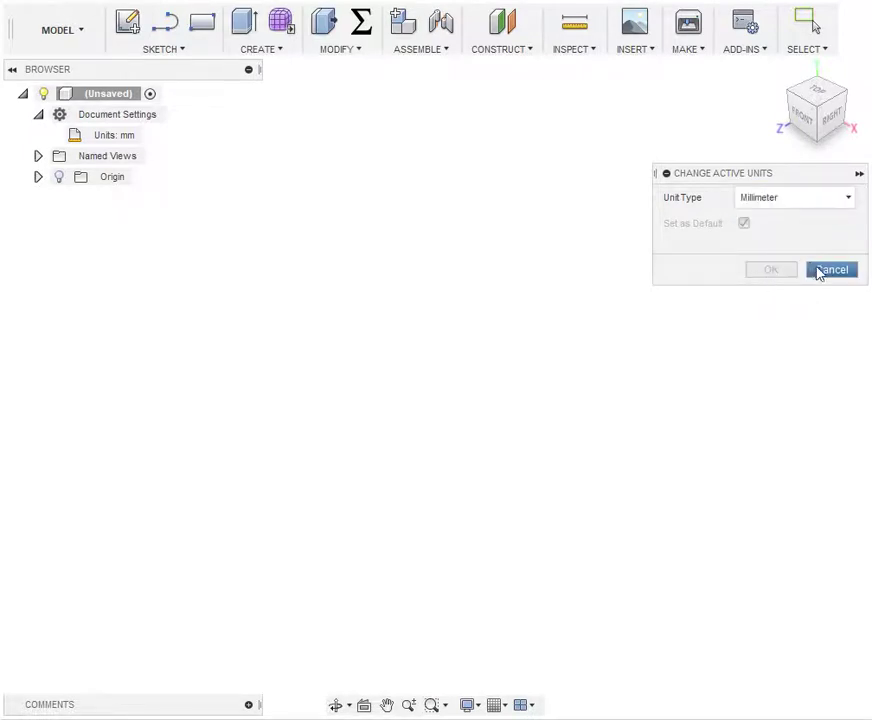
click(819, 271)
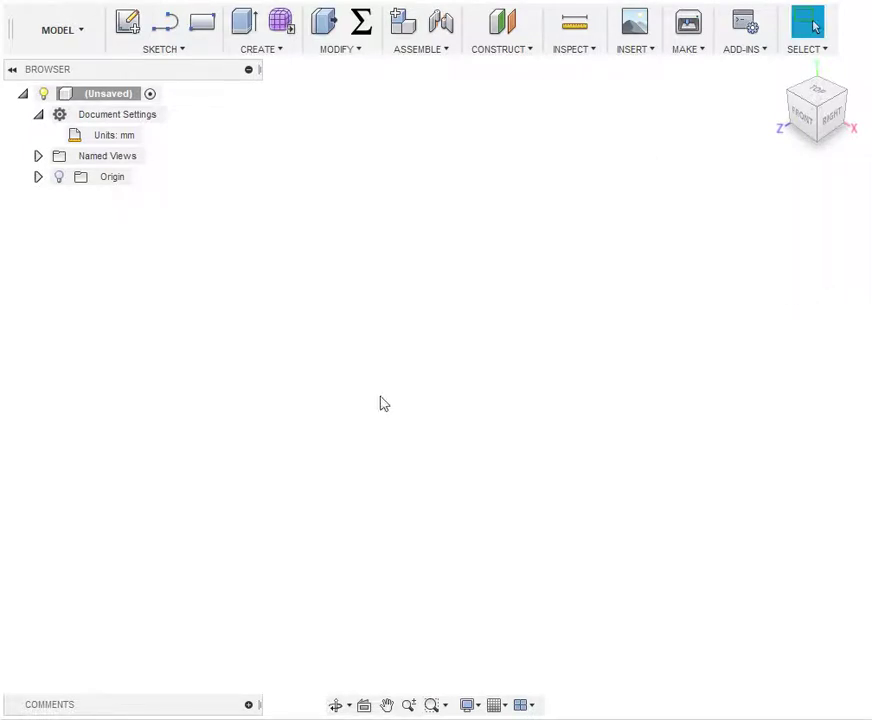
click(39, 115)
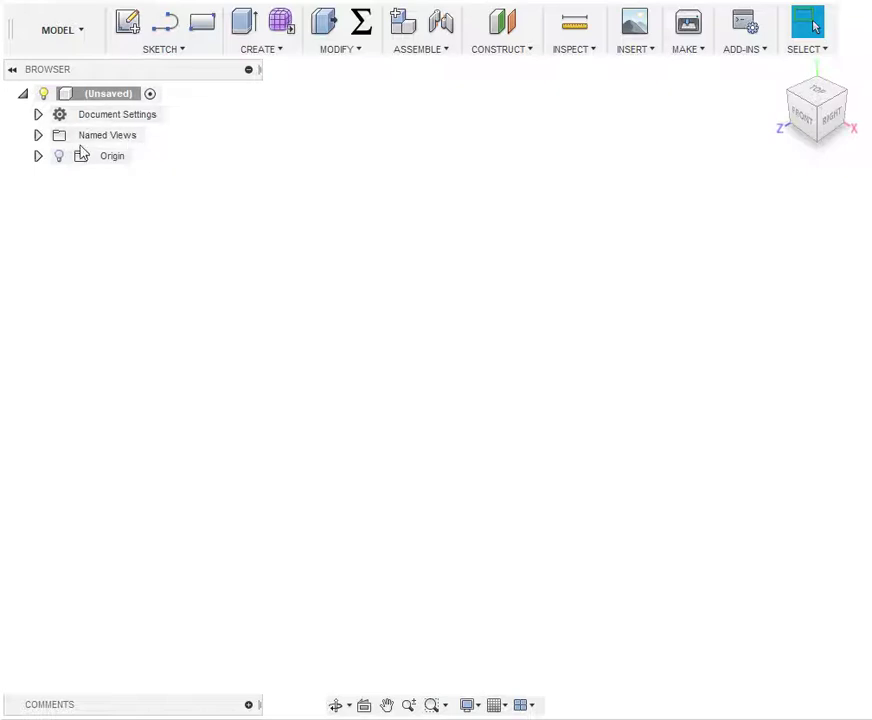
Step: Add a new component to the root design and rename it Cube
right_click(97, 97)
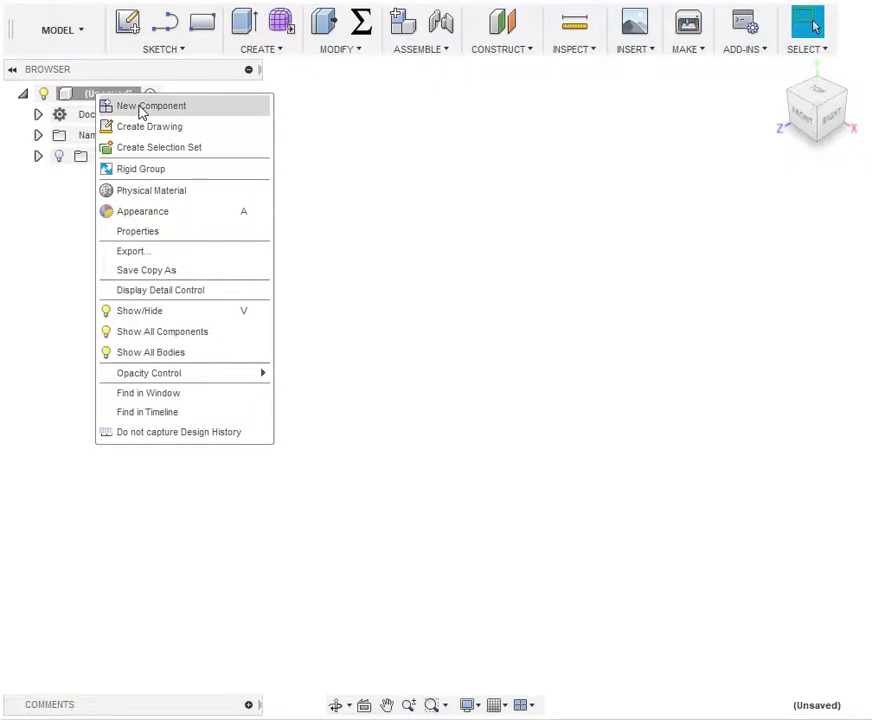
click(141, 108)
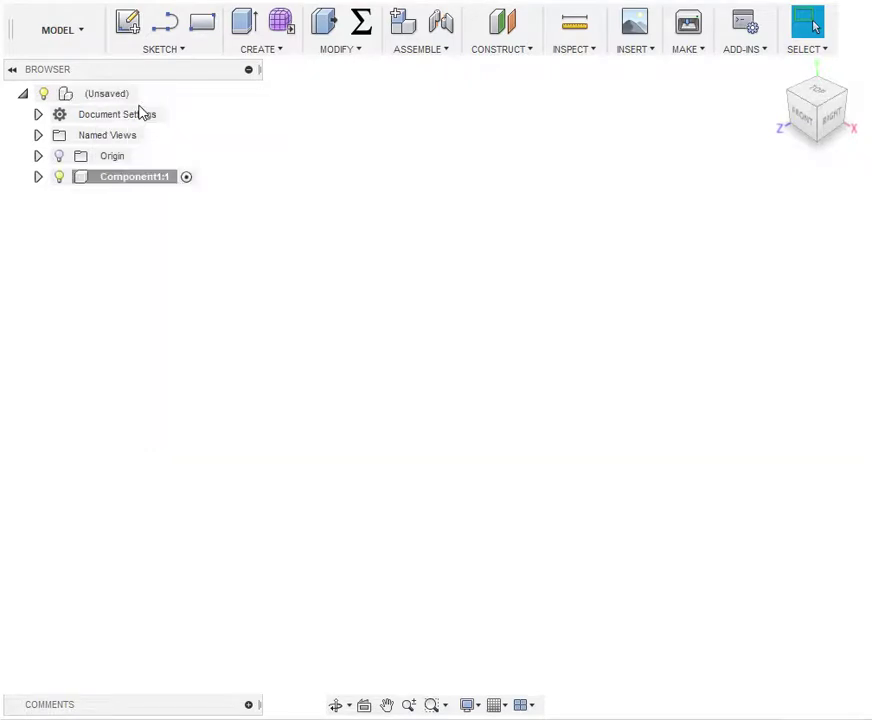
click(141, 182)
double_click(141, 182)
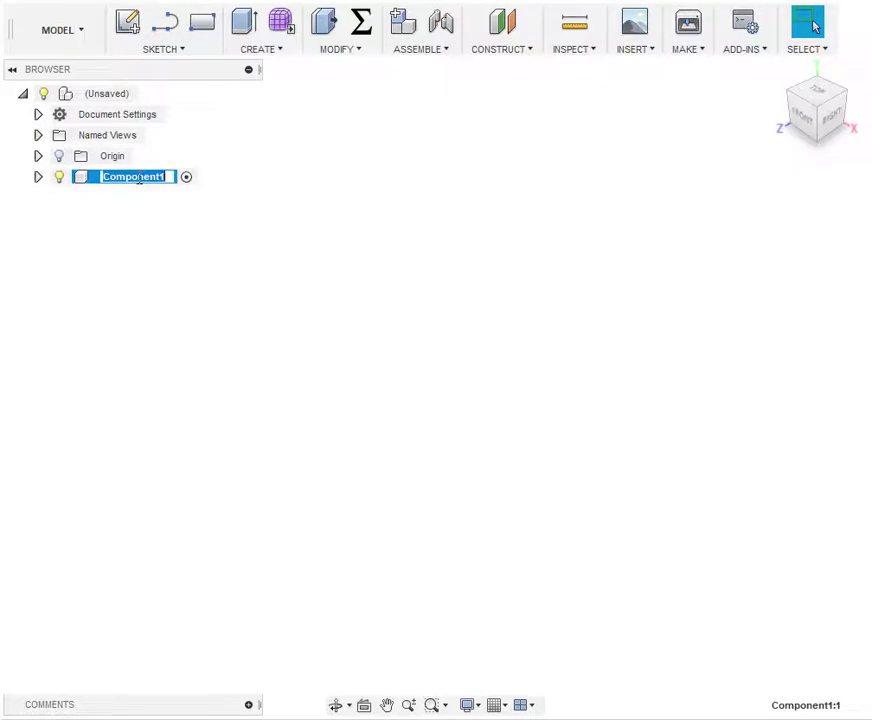
text(Cube)
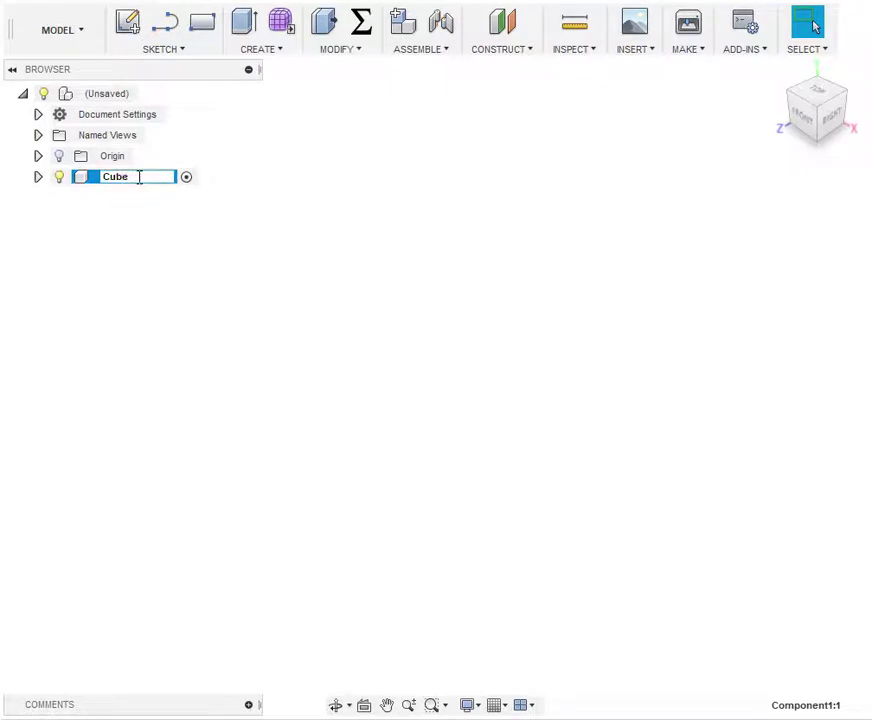
key(Return)
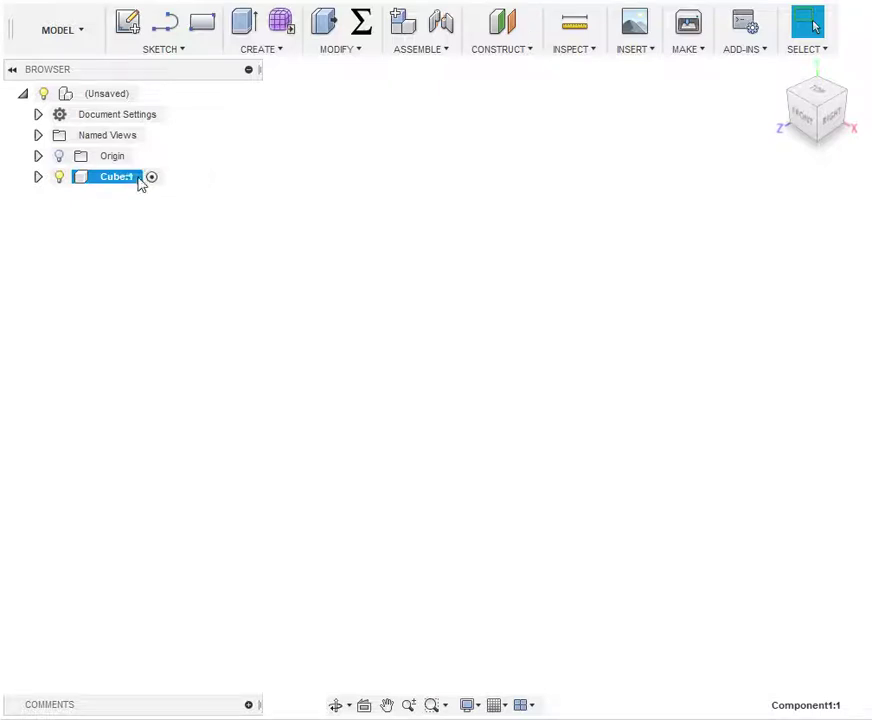
Step: Draw a center rectangle at the origin on the bottom plane, 1in wide and 1in high
click(175, 55)
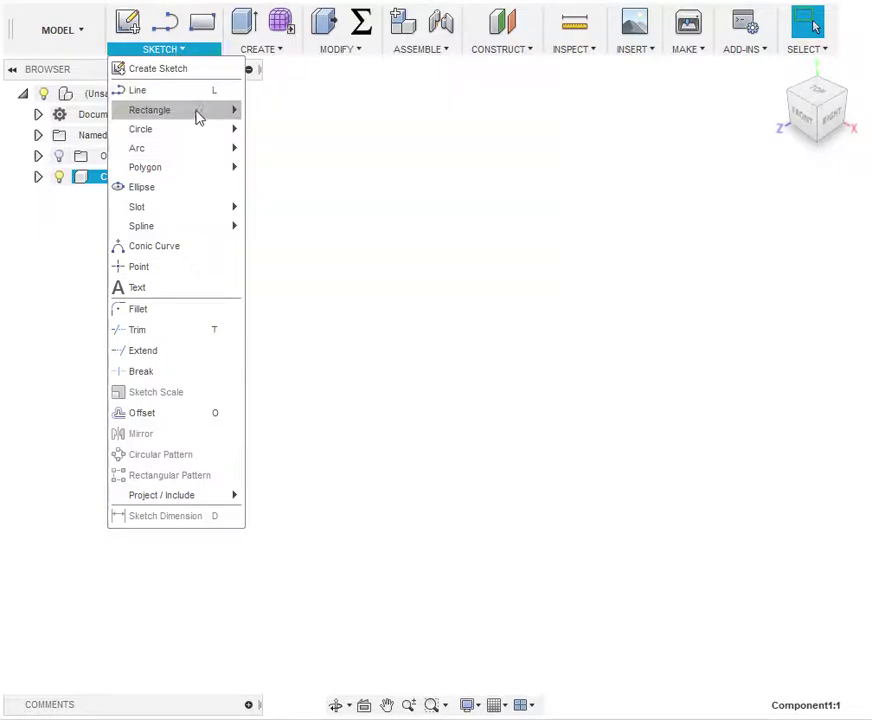
mouse_move(199, 118)
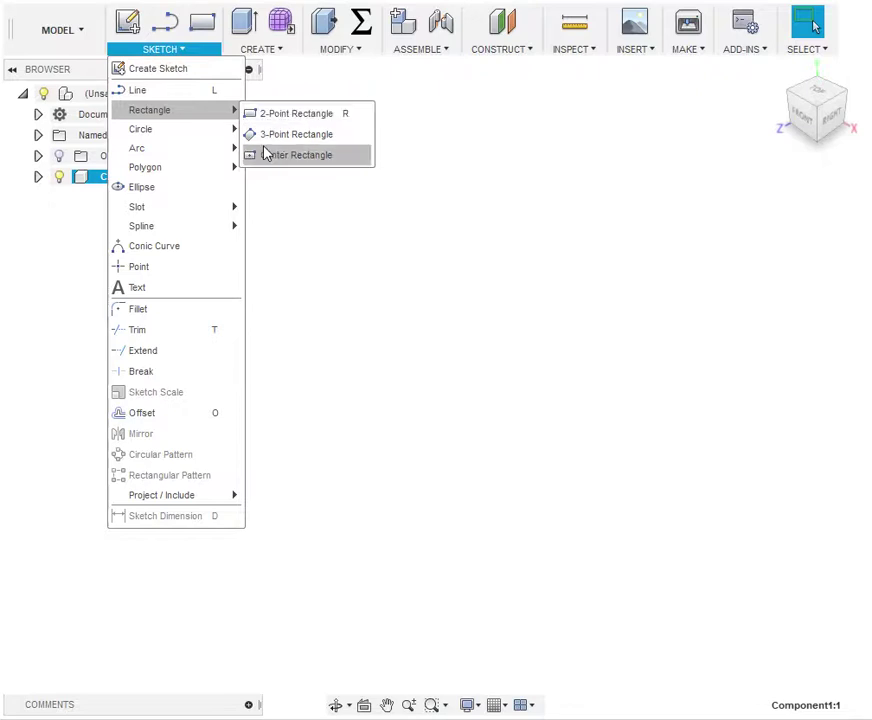
click(262, 157)
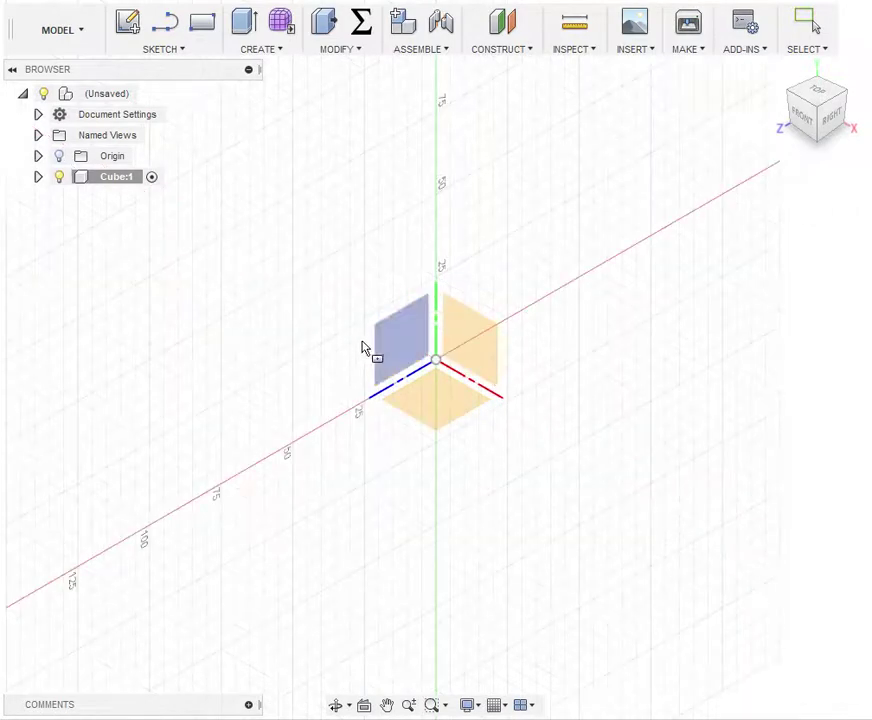
click(437, 401)
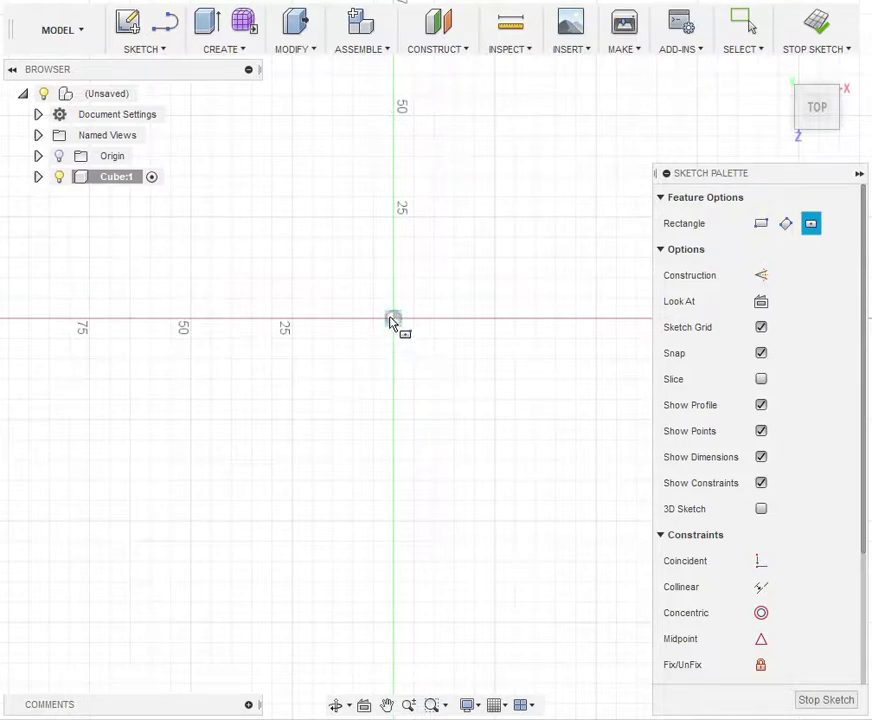
click(395, 320)
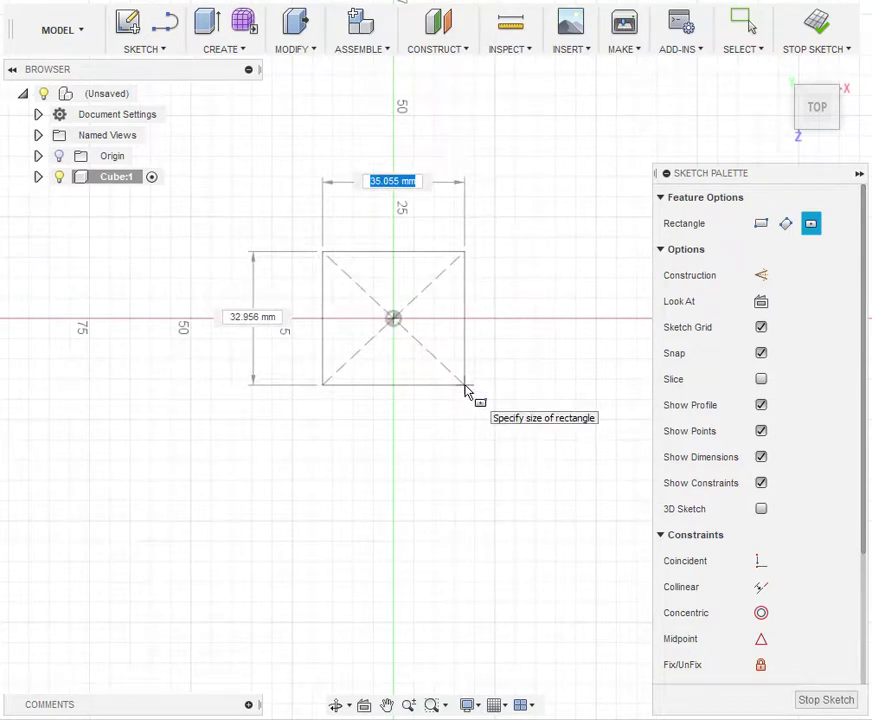
key(Tab)
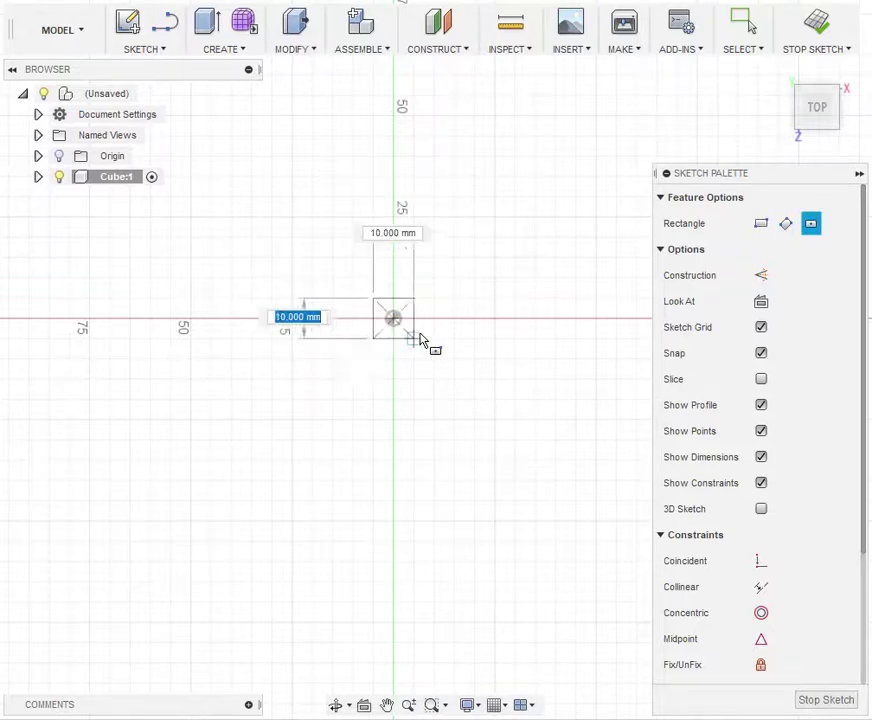
key(Tab)
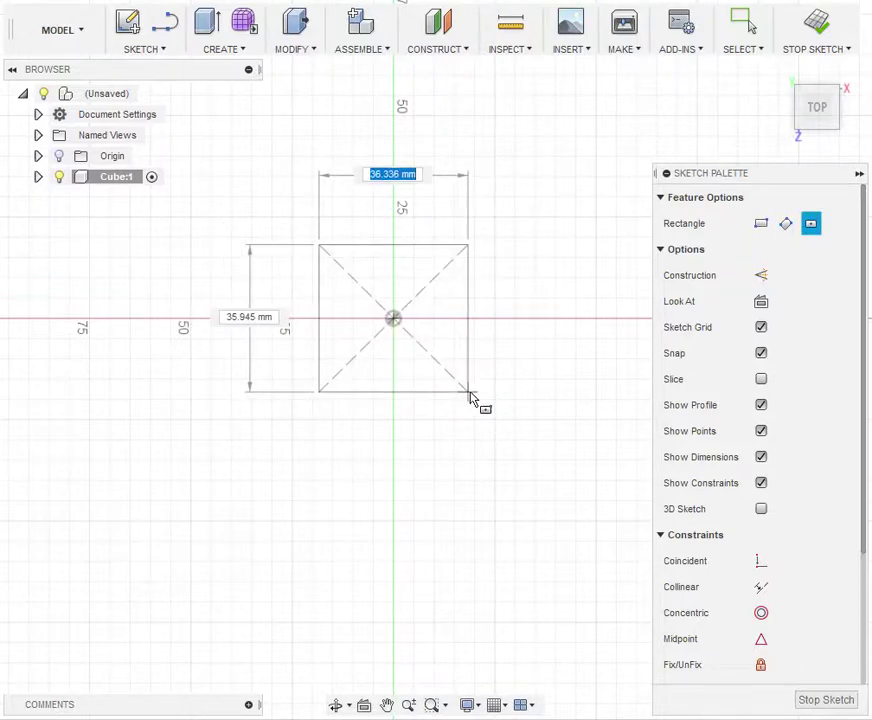
text(1in)
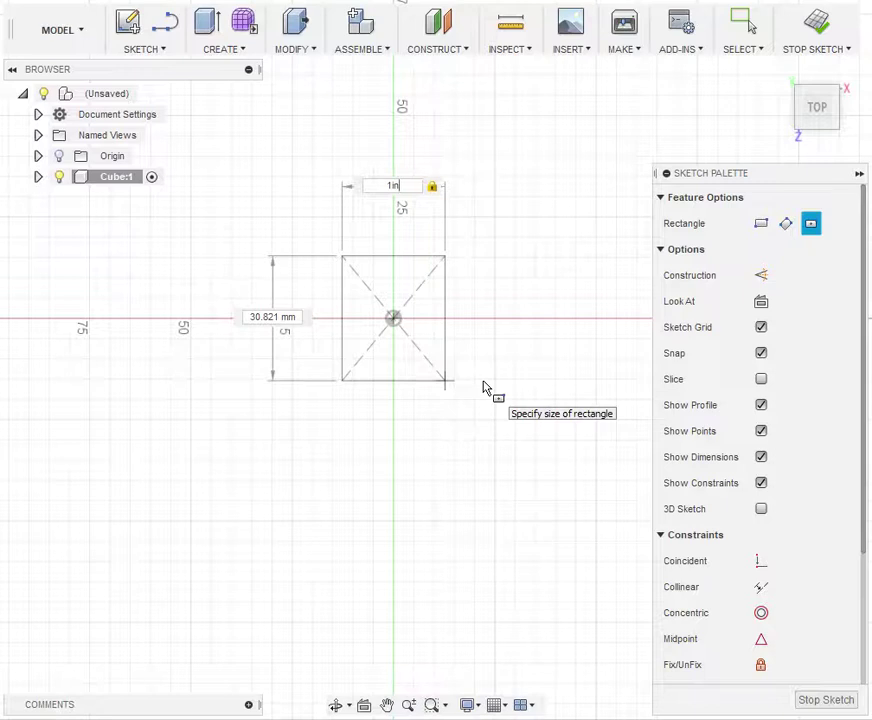
key(Tab)
text(1)
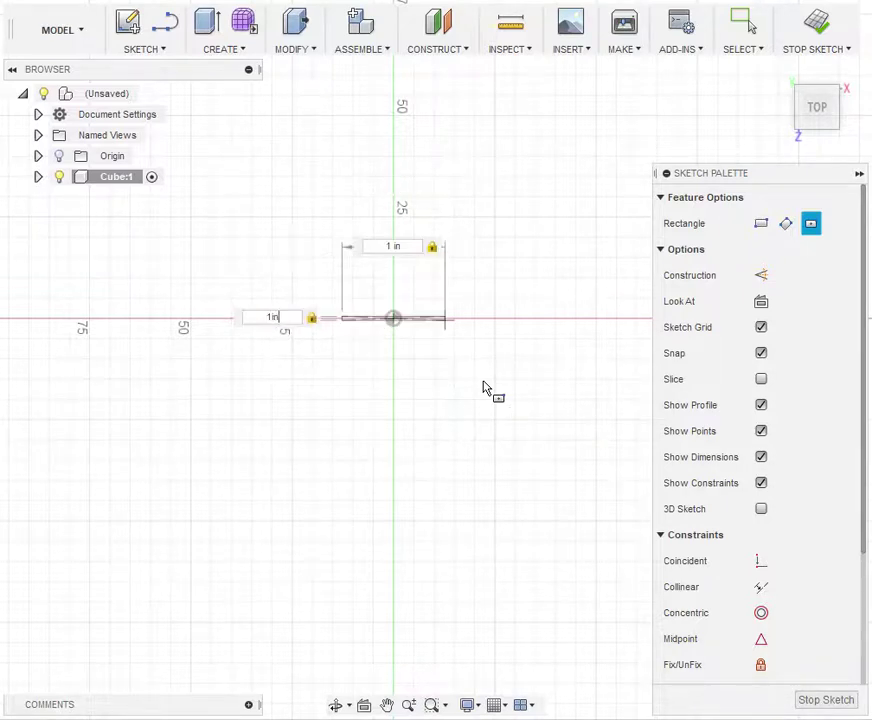
text(in)
key(Return)
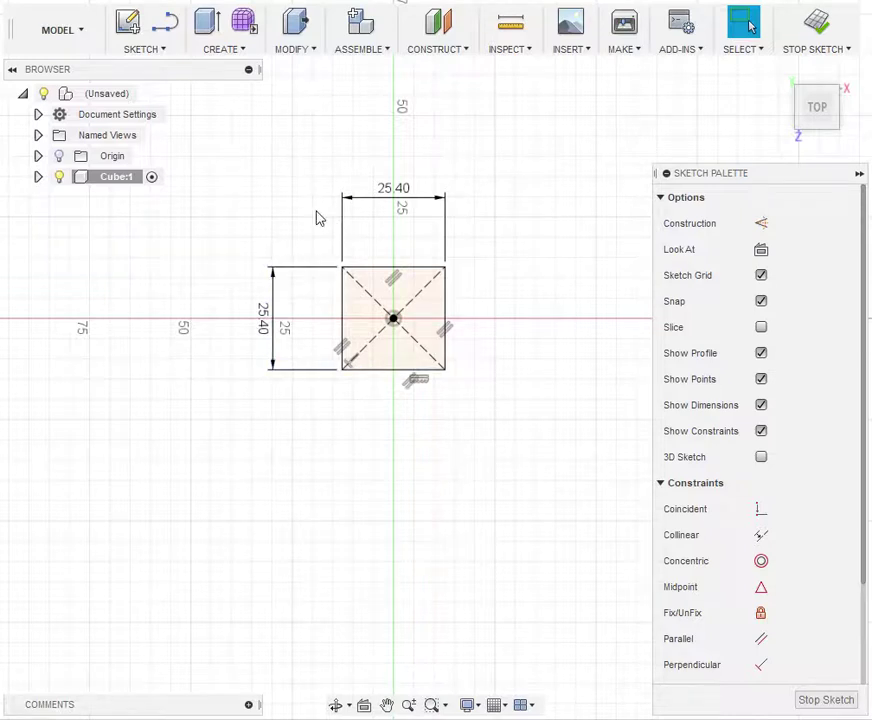
mouse_move(310, 219)
middle_down()
mouse_move(305, 210)
mouse_move(370, 275)
mouse_move(385, 211)
mouse_move(259, 267)
mouse_move(325, 214)
mouse_move(419, 213)
mouse_move(378, 243)
mouse_move(276, 220)
mouse_move(353, 229)
mouse_move(335, 245)
mouse_move(335, 267)
mouse_move(302, 230)
mouse_move(288, 181)
mouse_move(339, 215)
mouse_move(327, 165)
mouse_move(296, 185)
mouse_move(294, 169)
mouse_move(311, 199)
mouse_move(309, 177)
mouse_move(298, 179)
mouse_move(302, 193)
mouse_move(329, 218)
middle_up()
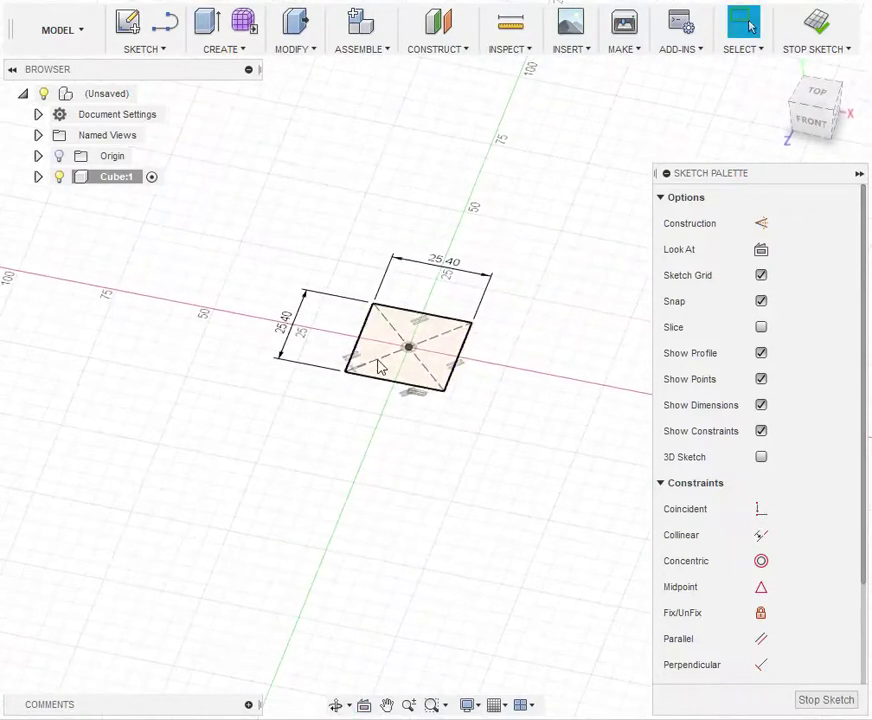
scroll(418, 376, down, 3)
scroll(424, 362, up, 5)
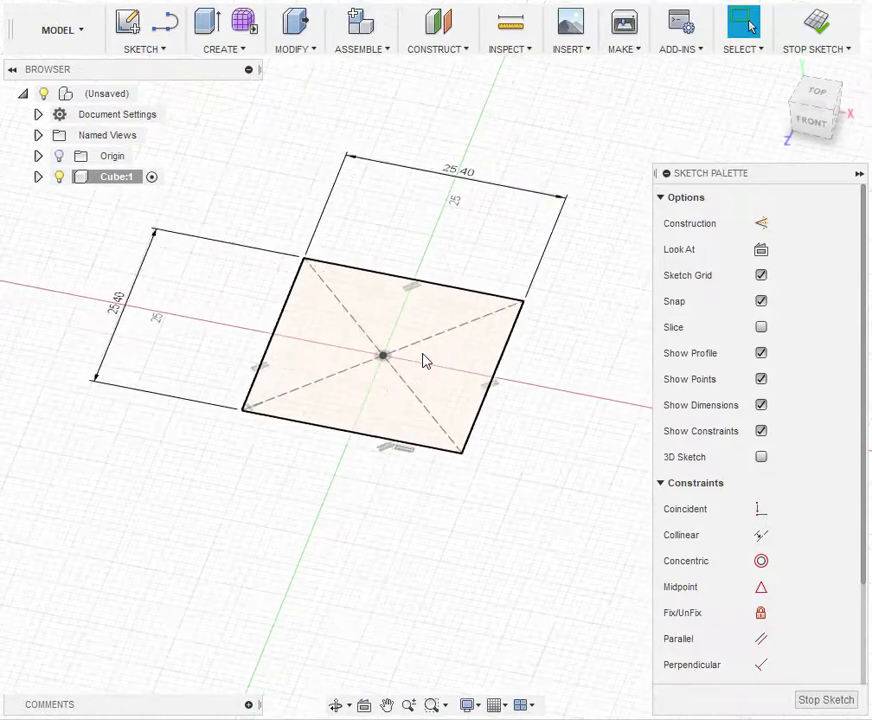
scroll(424, 360, down, 2)
scroll(424, 360, up, 1)
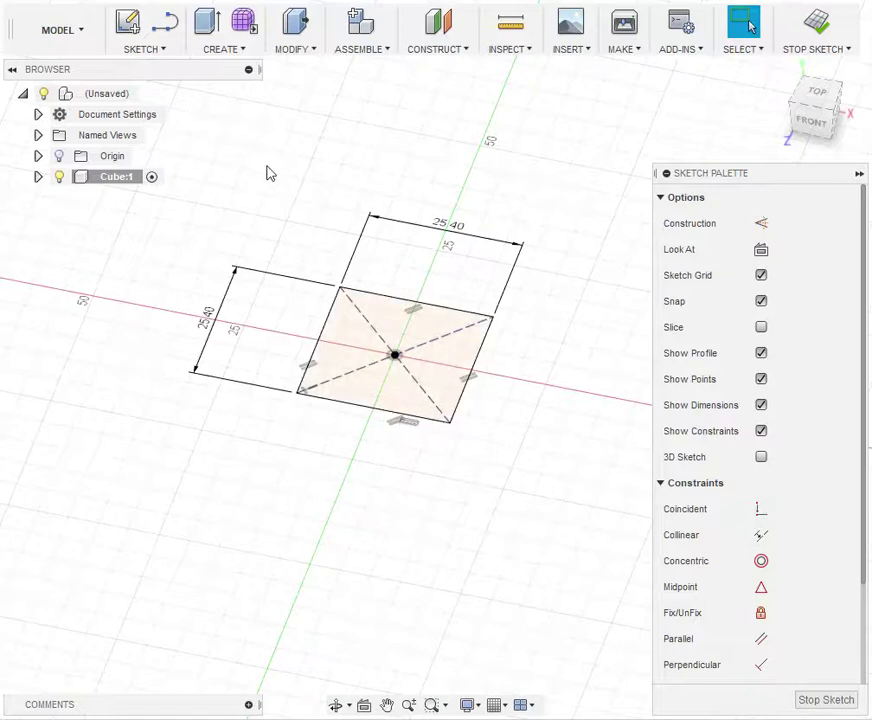
Step: Extrude the square profile upward by 1in to form the solid cube
click(224, 49)
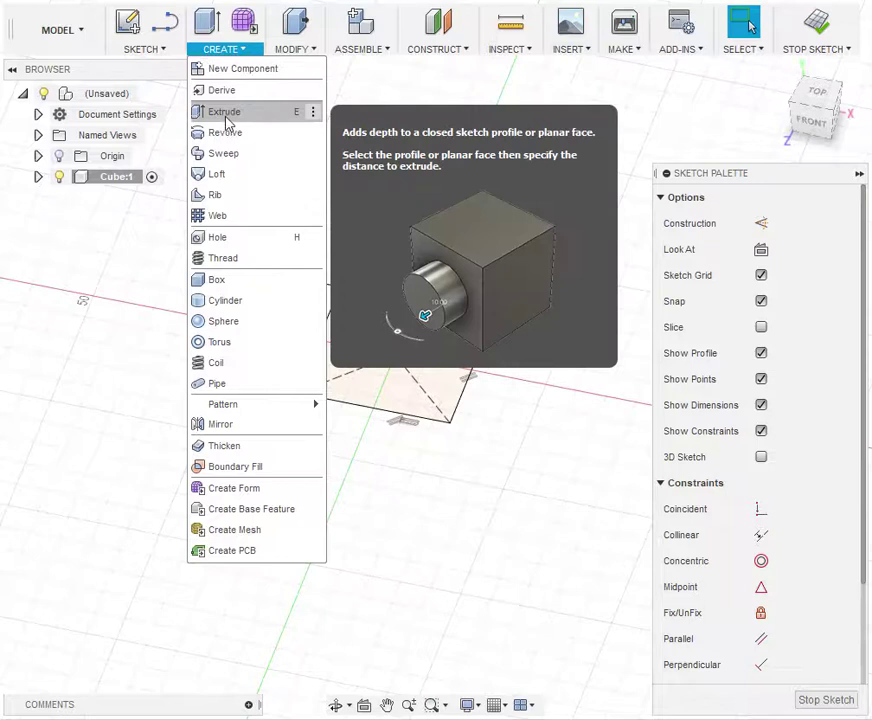
click(222, 111)
click(390, 335)
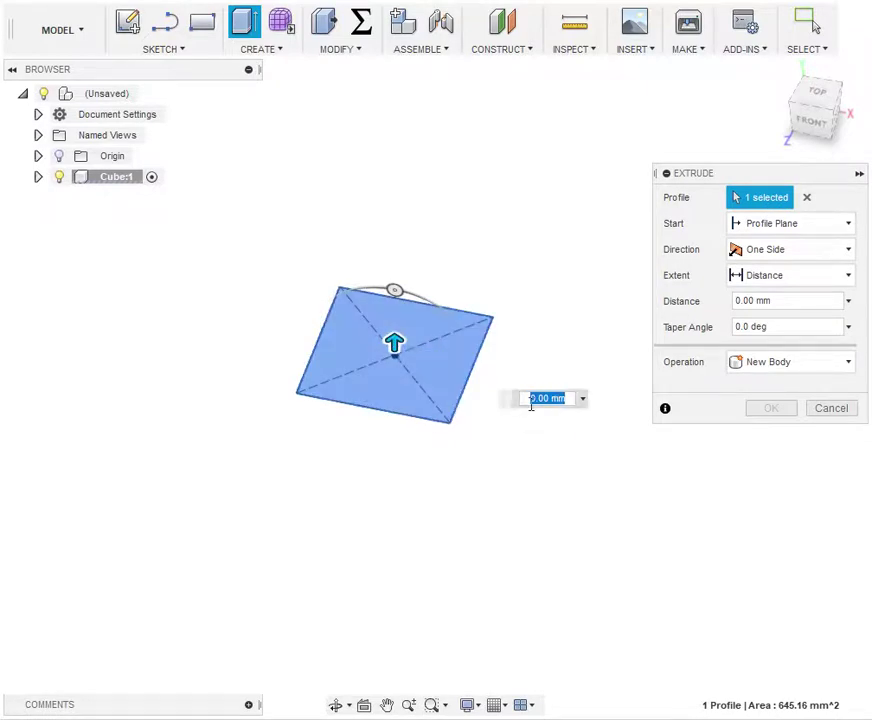
drag(396, 341, 395, 228)
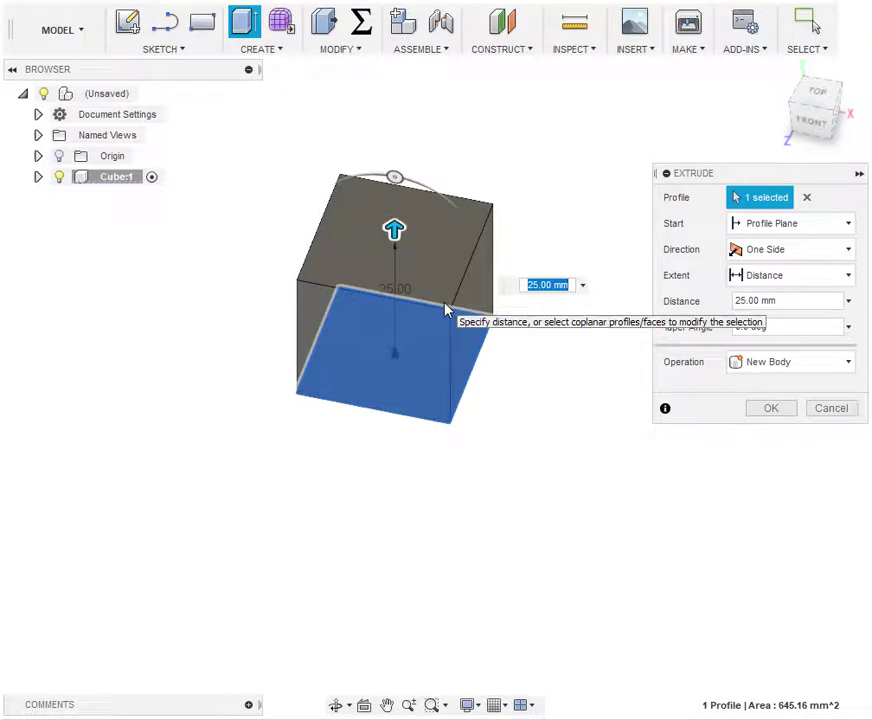
key(BackSpace)
text(1in)
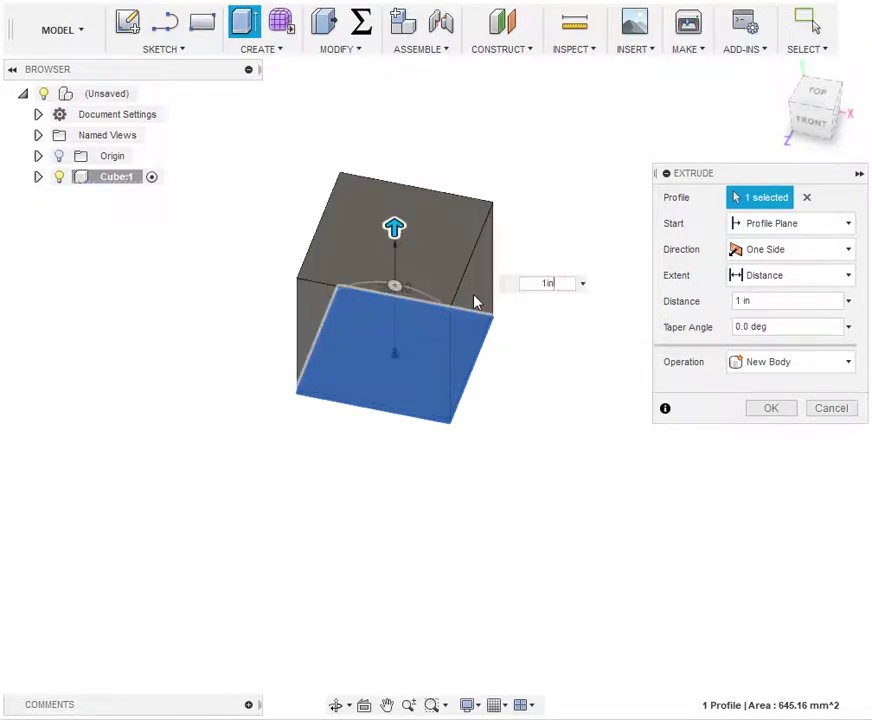
key(Return)
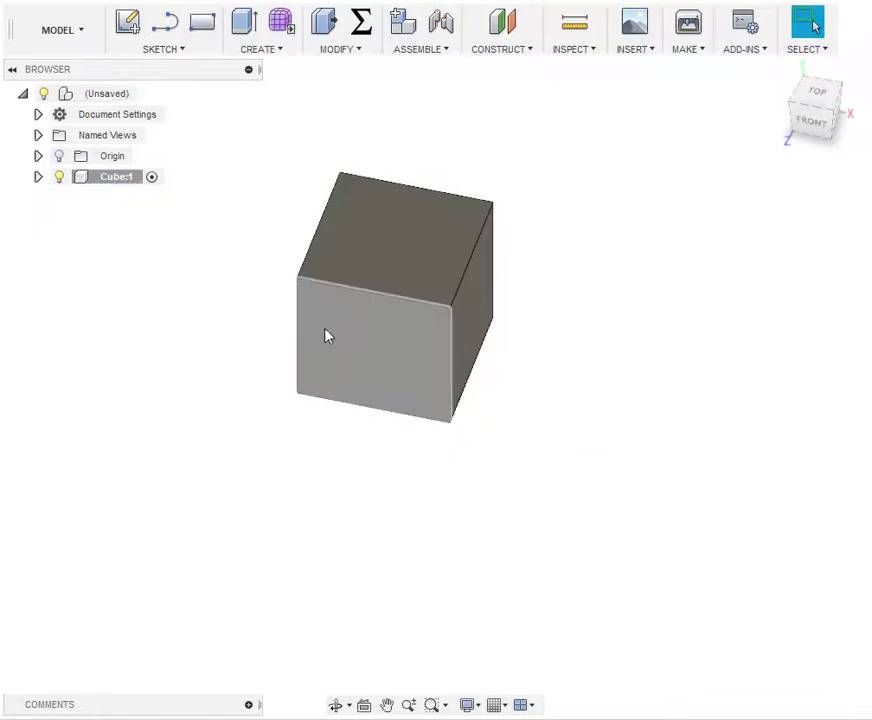
mouse_move(325, 335)
middle_down()
mouse_move(401, 335)
mouse_move(395, 364)
mouse_move(466, 350)
mouse_move(451, 358)
mouse_move(428, 241)
mouse_move(311, 329)
mouse_move(335, 350)
middle_up()
key(Escape)
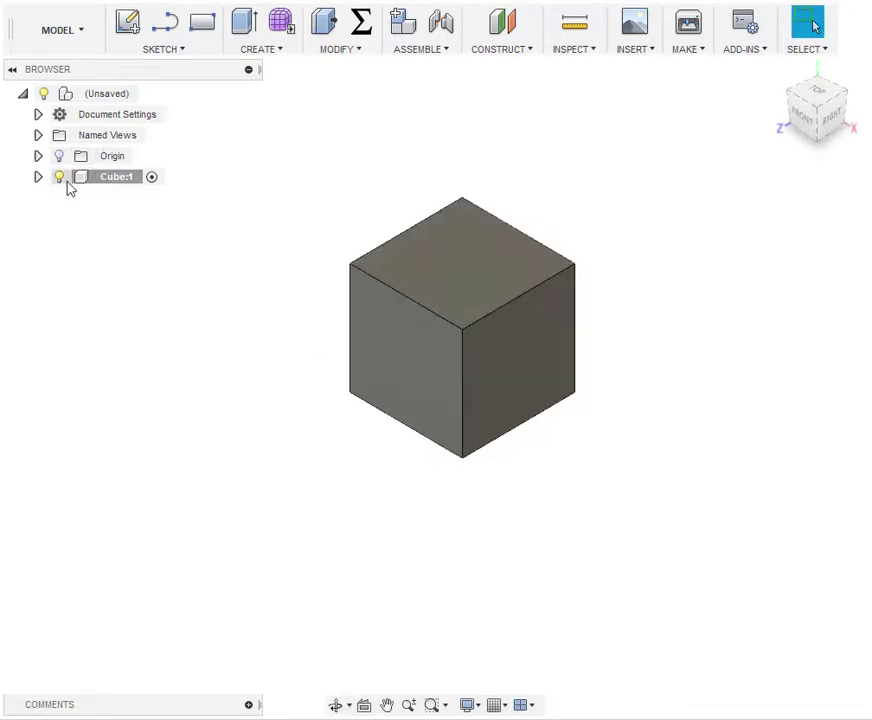
click(38, 177)
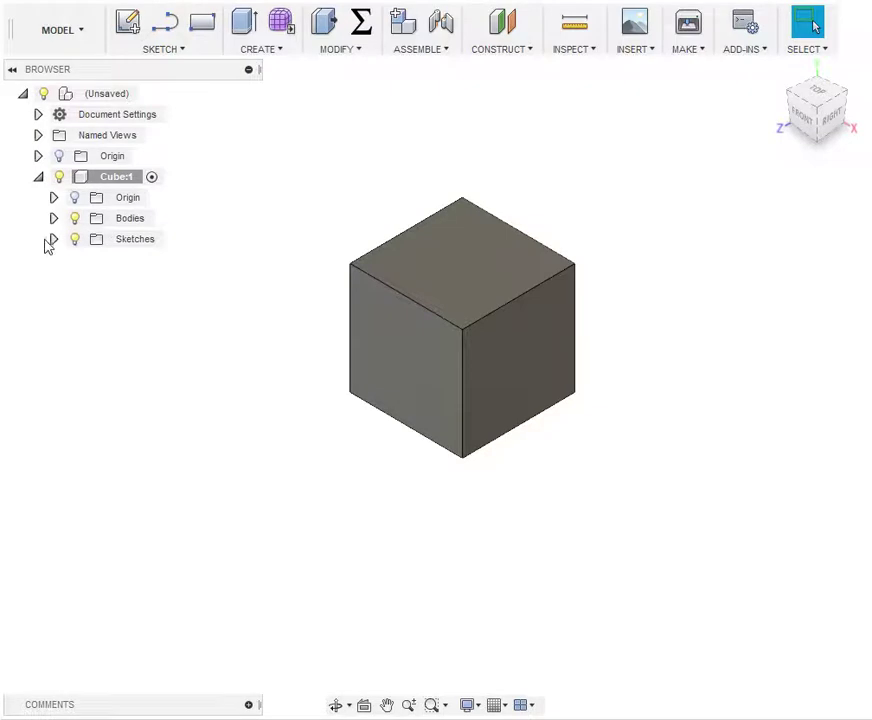
click(54, 218)
click(112, 241)
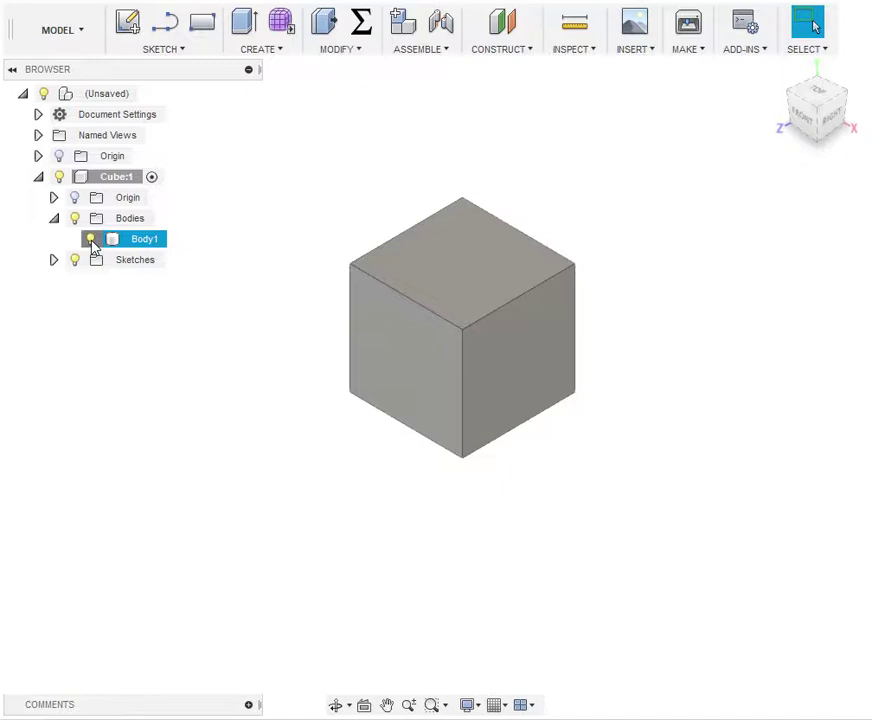
click(90, 240)
click(93, 241)
click(92, 241)
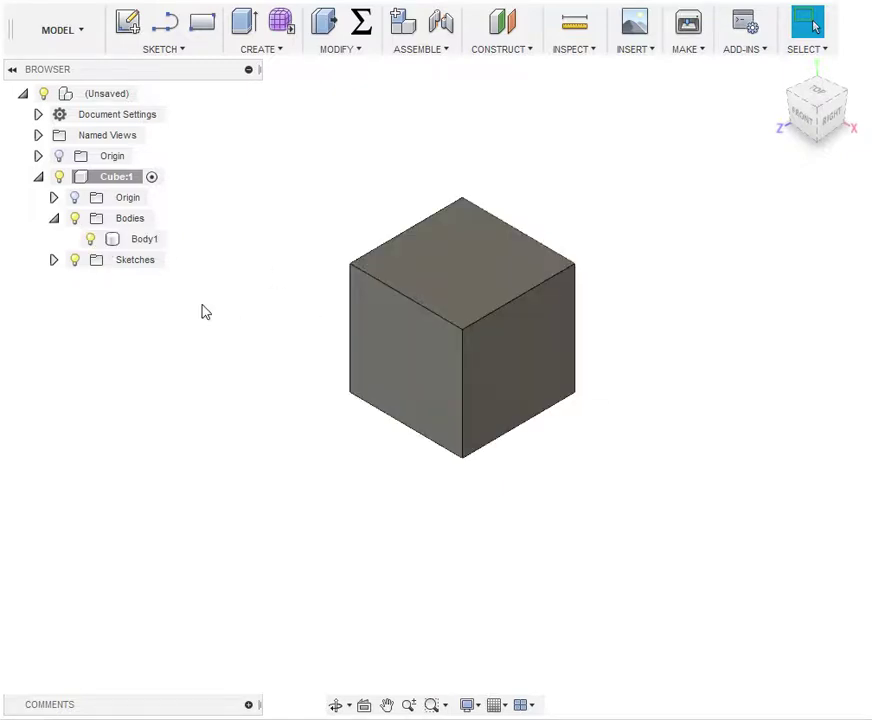
click(90, 239)
click(92, 240)
click(54, 218)
click(39, 177)
Step: Add another component to the root design and rename it Rod
right_click(96, 103)
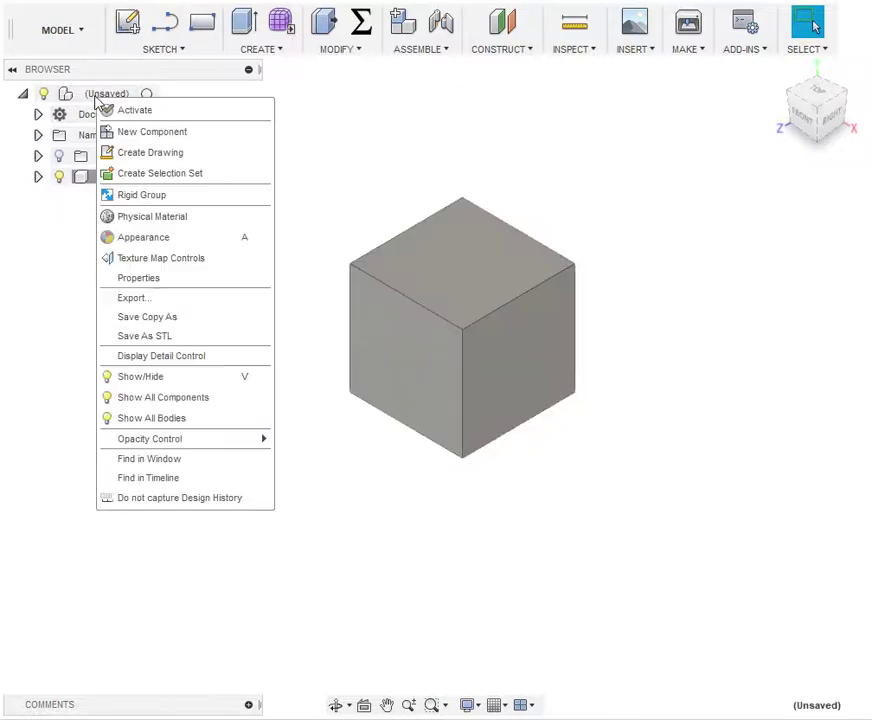
click(137, 133)
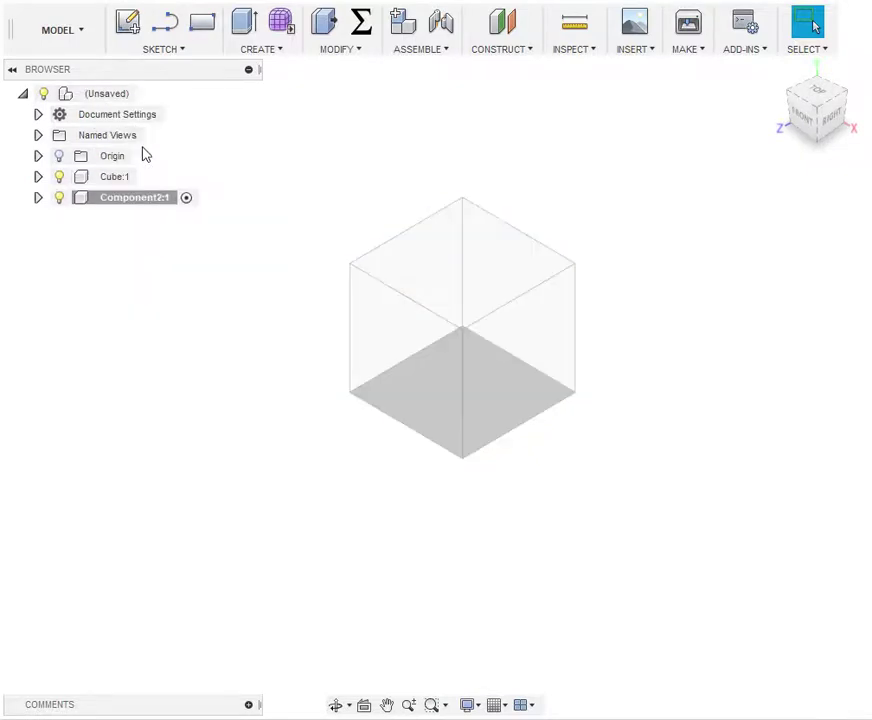
double_click(118, 200)
text(Rod)
key(Return)
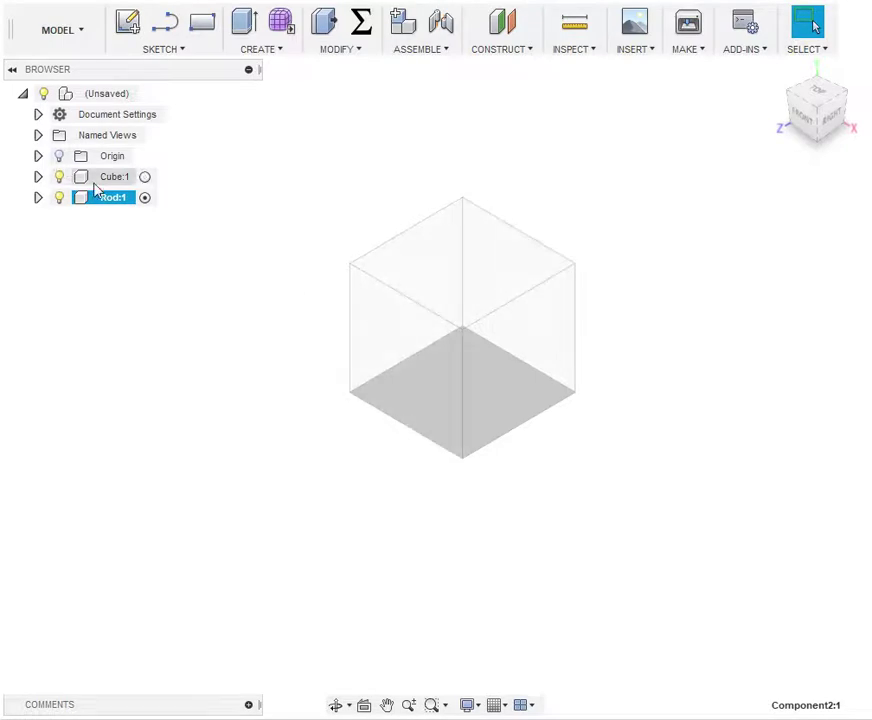
Step: Activate Rod, switch briefly to Cube, then make Rod active again
click(144, 198)
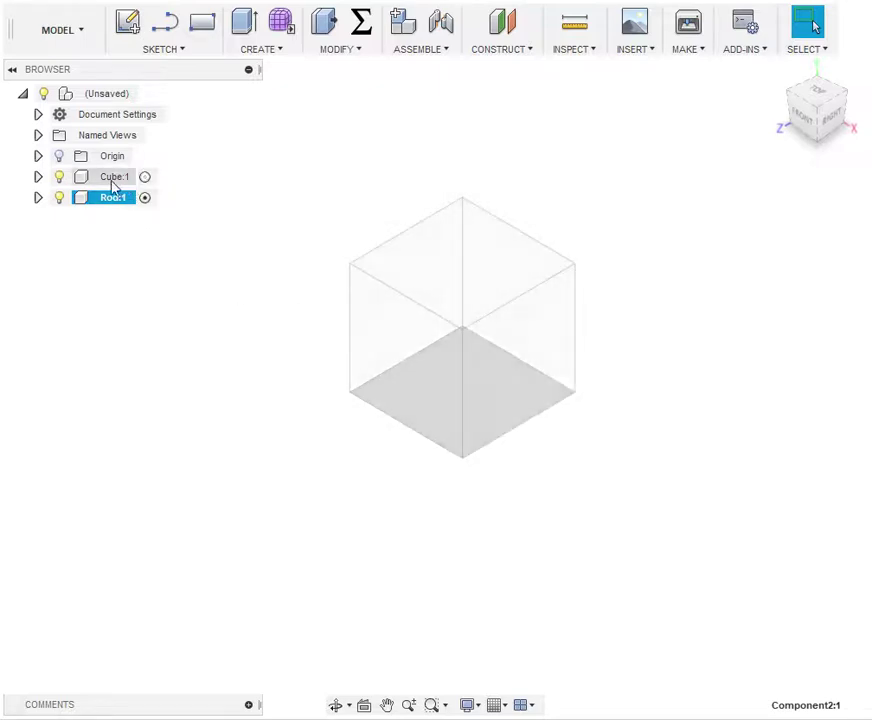
ctrl+click(147, 186)
click(147, 179)
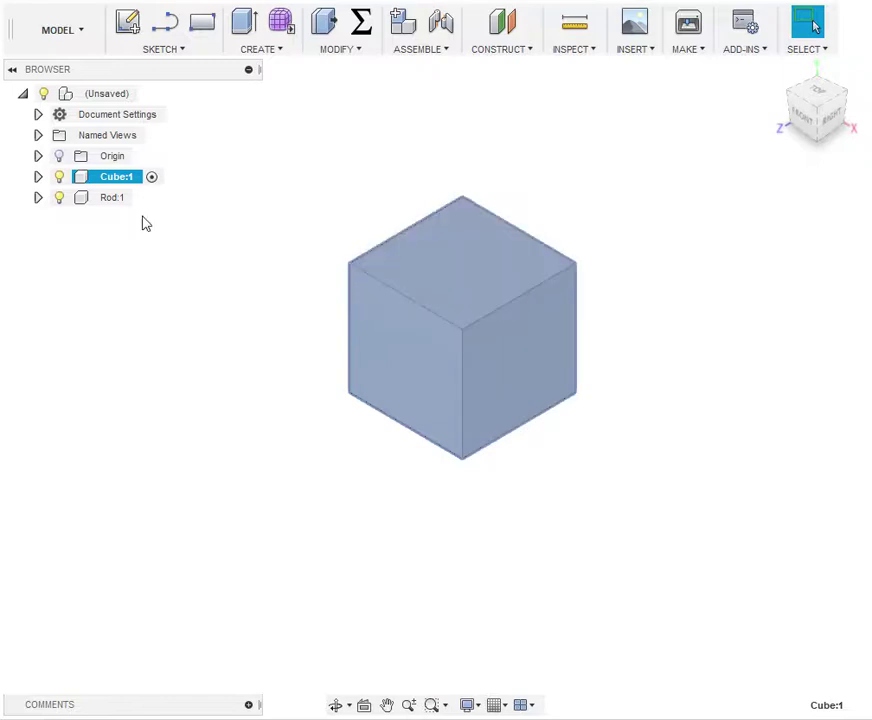
click(112, 199)
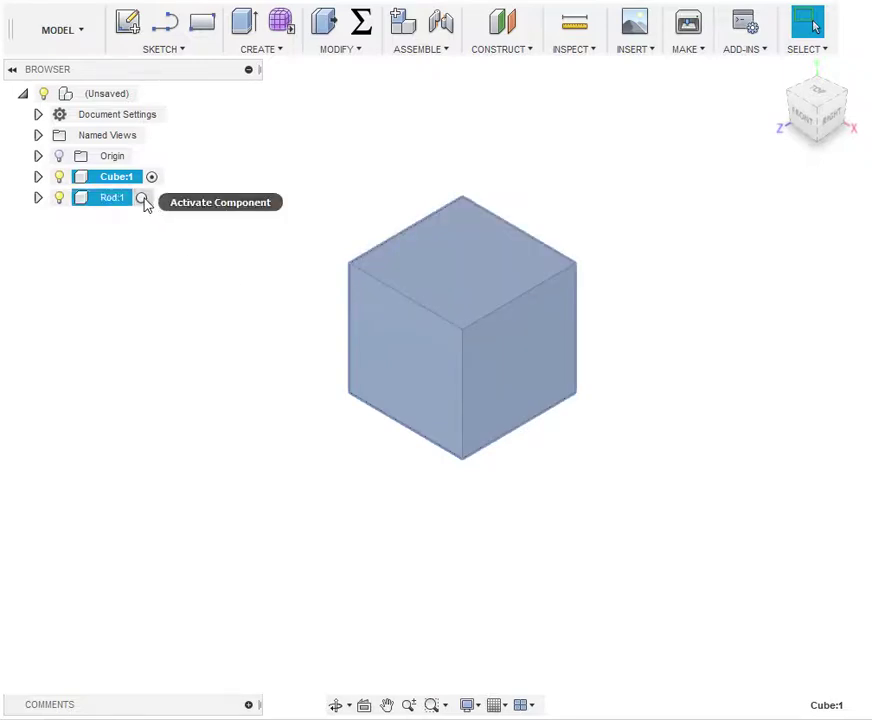
click(143, 199)
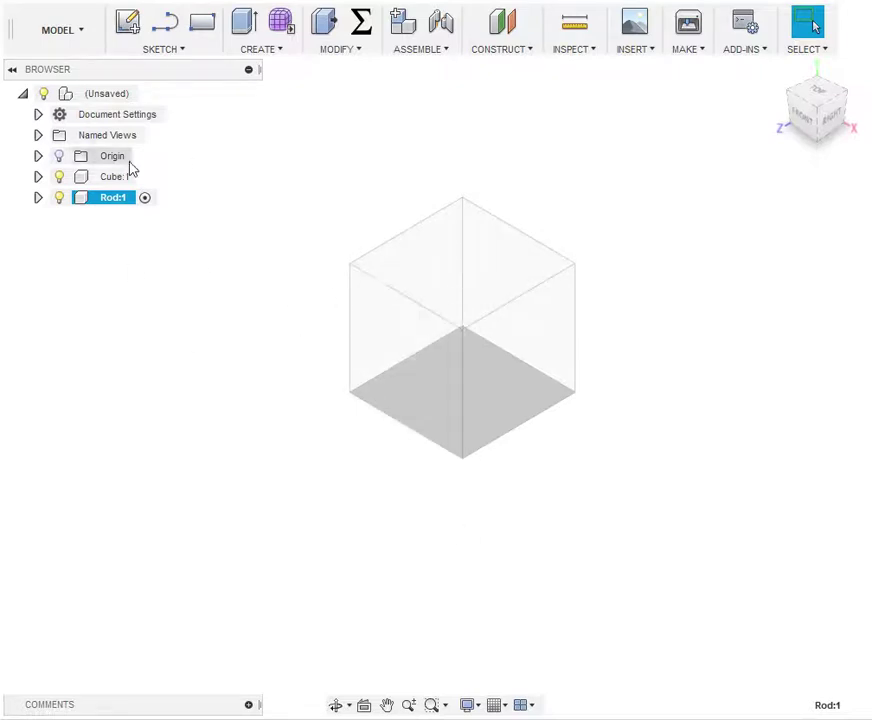
Step: Sketch a 0.5 in diameter circle at the origin on the bottom plane
click(165, 49)
mouse_move(189, 109)
mouse_move(199, 132)
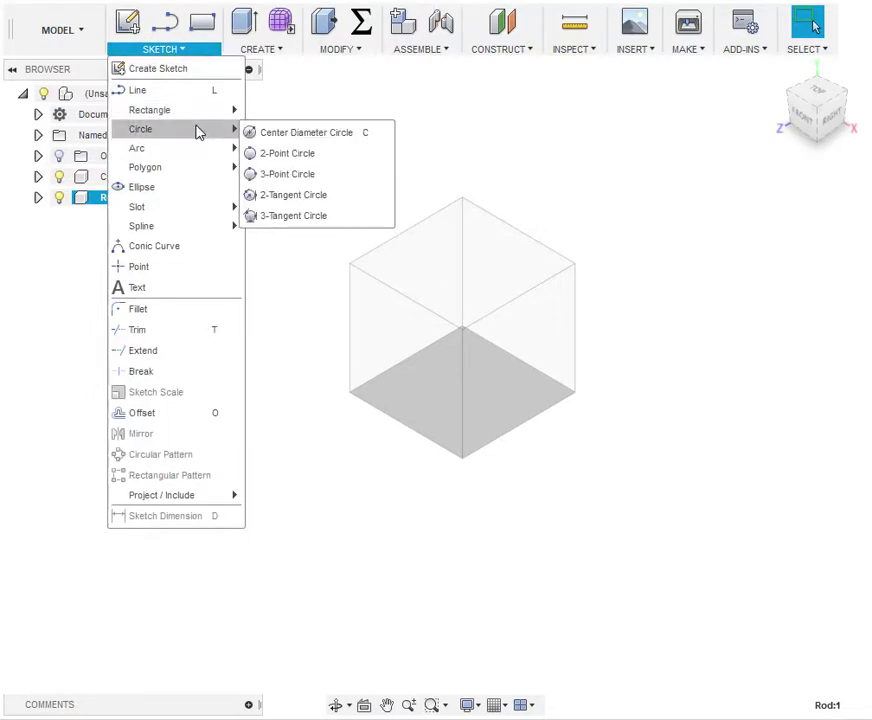
click(266, 137)
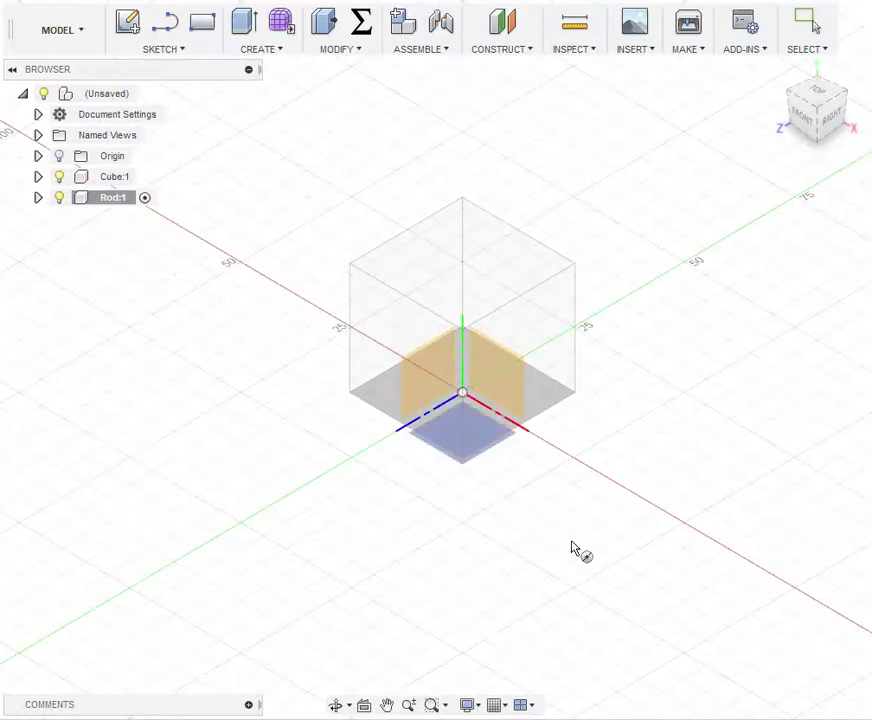
shift+middle_drag(489, 532, 490, 403)
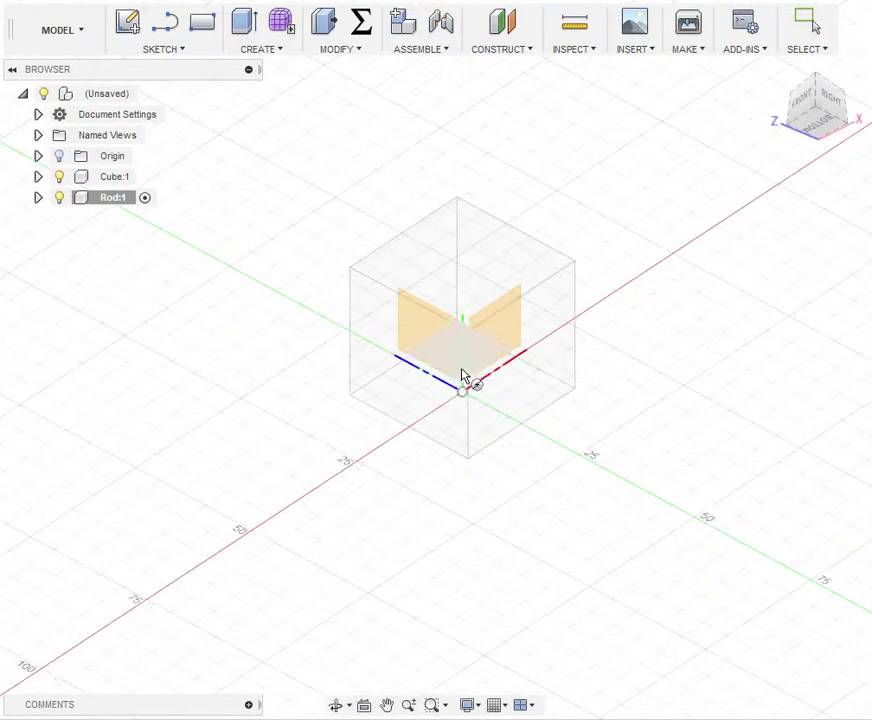
click(465, 378)
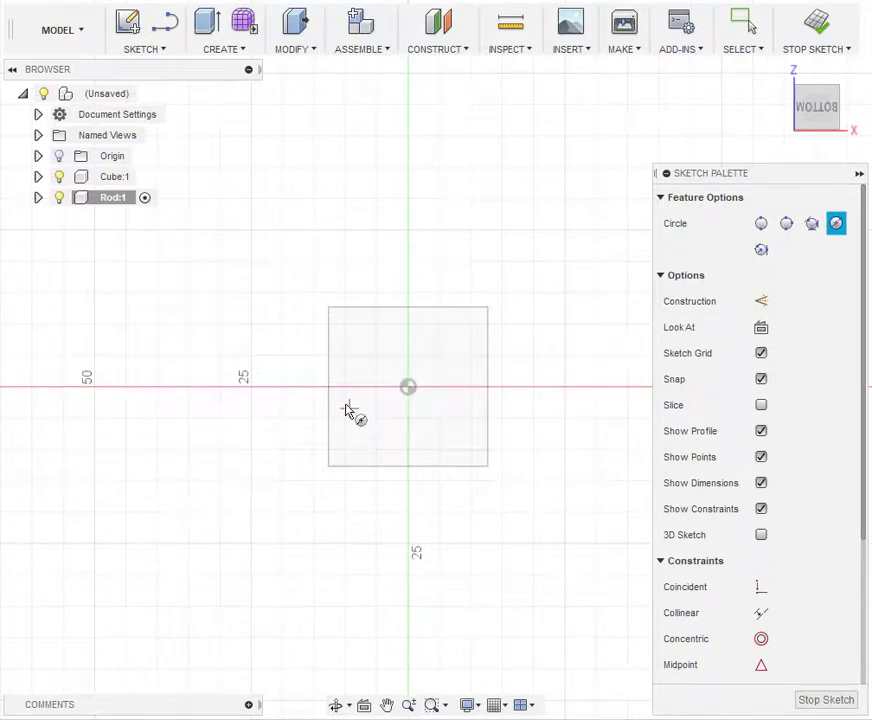
click(419, 382)
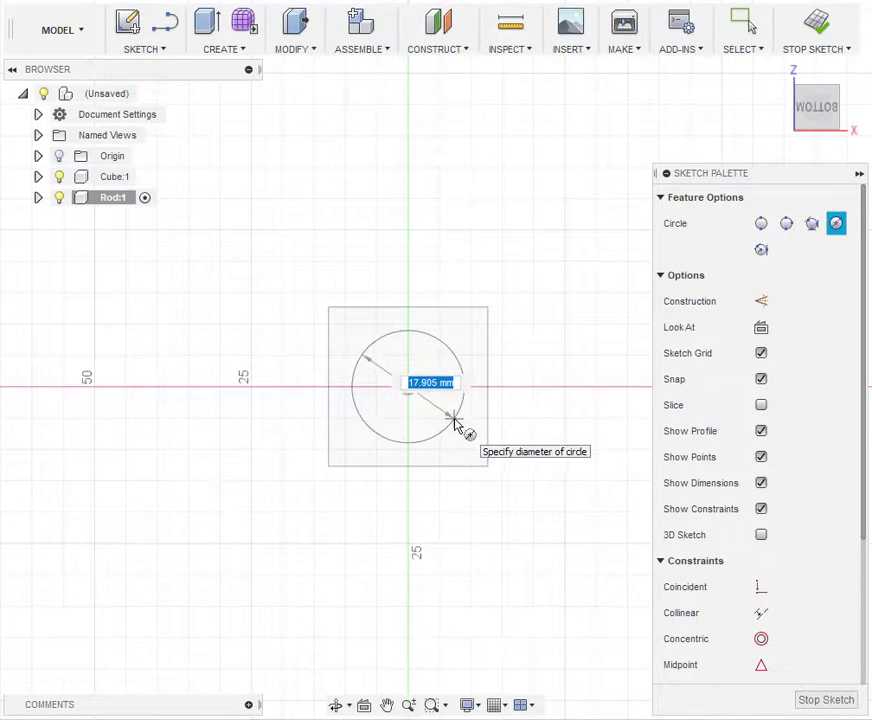
key(BackSpace)
key(Tab)
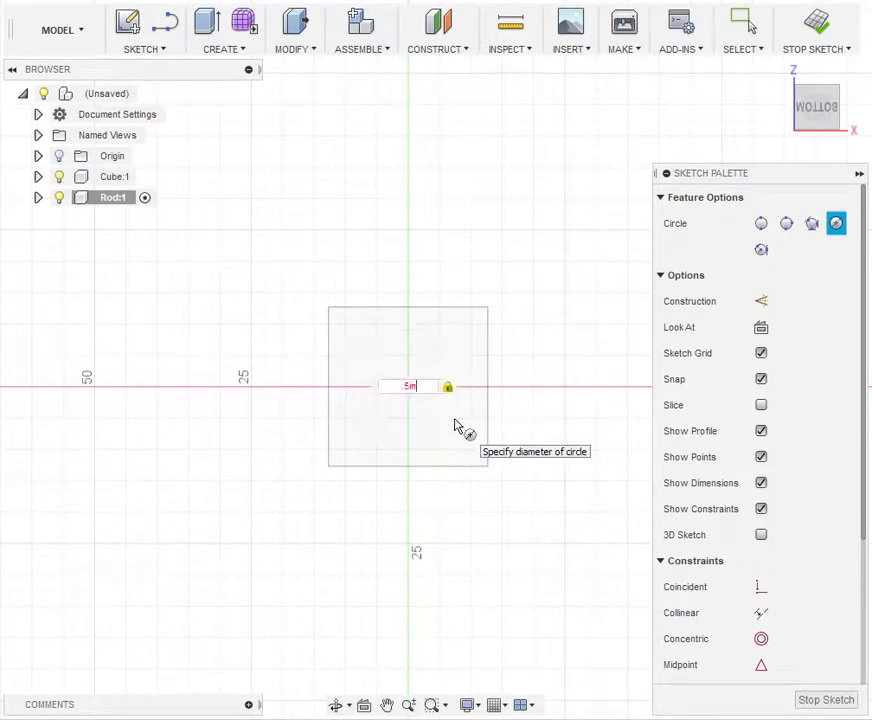
text(in)
key(Return)
key(Return)
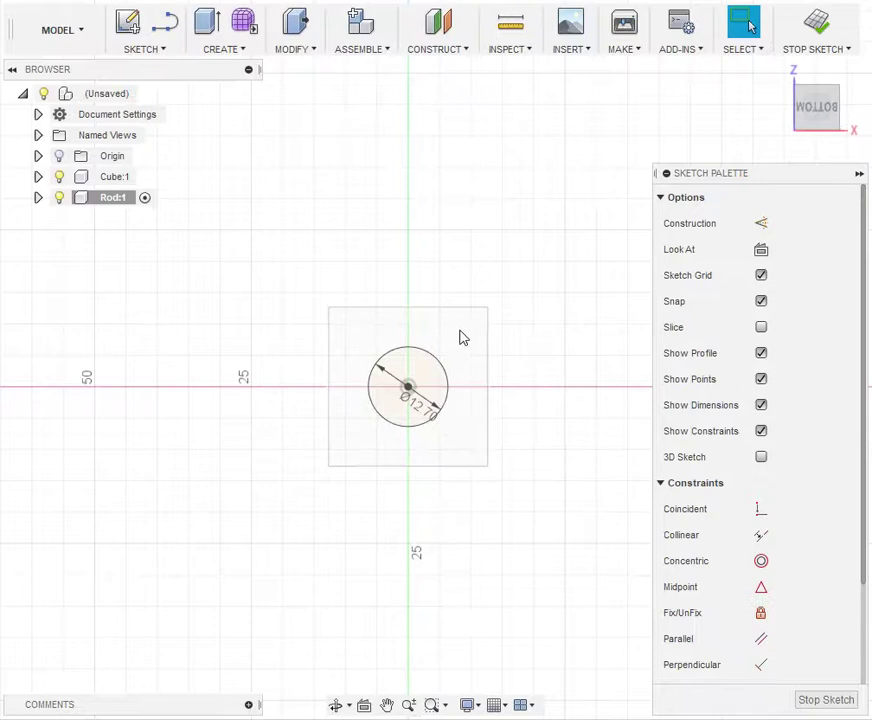
mouse_move(418, 357)
shift+middle_down()
mouse_move(424, 335)
mouse_move(430, 452)
shift+middle_up()
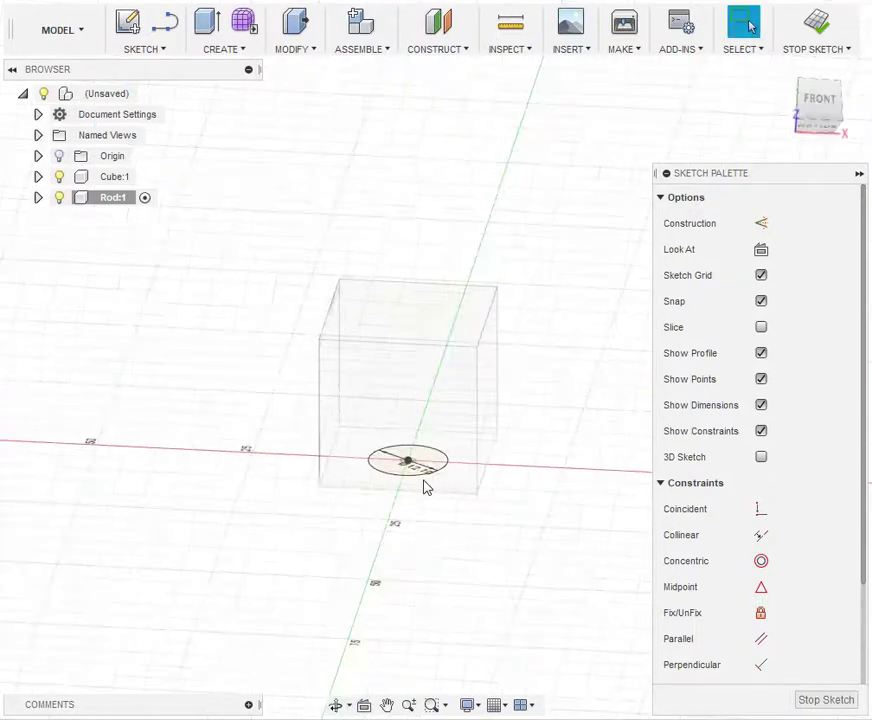
Step: Extrude the circle -6in downward into a rod hanging below the cube
key(e)
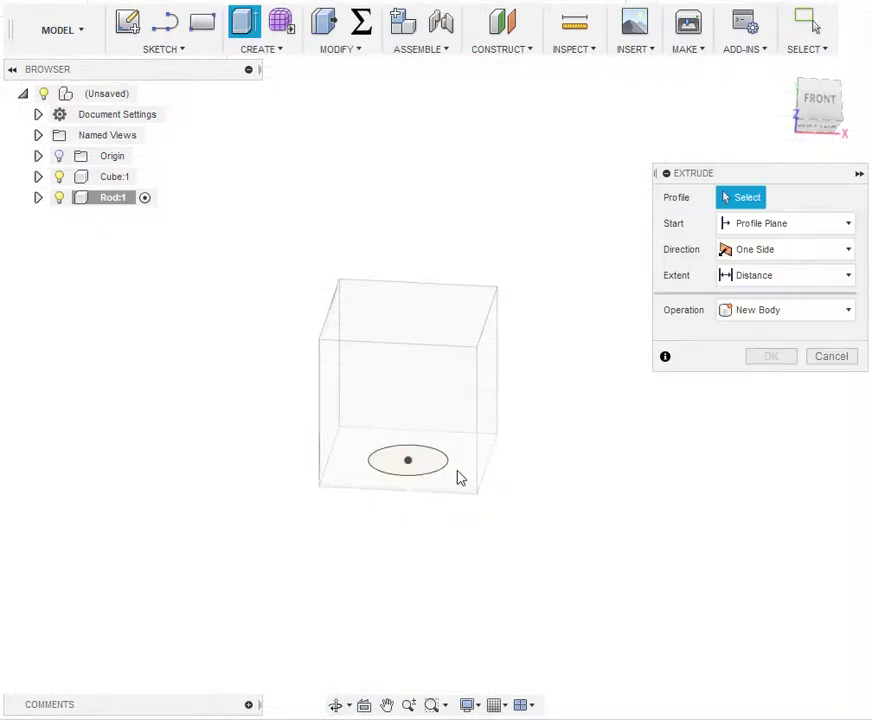
click(425, 463)
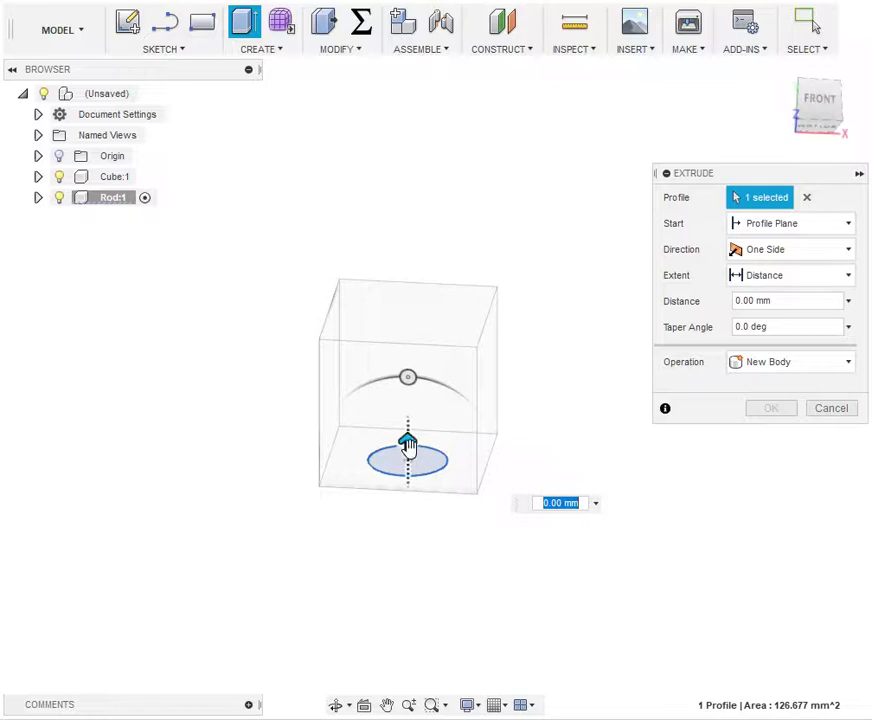
drag(407, 443, 414, 502)
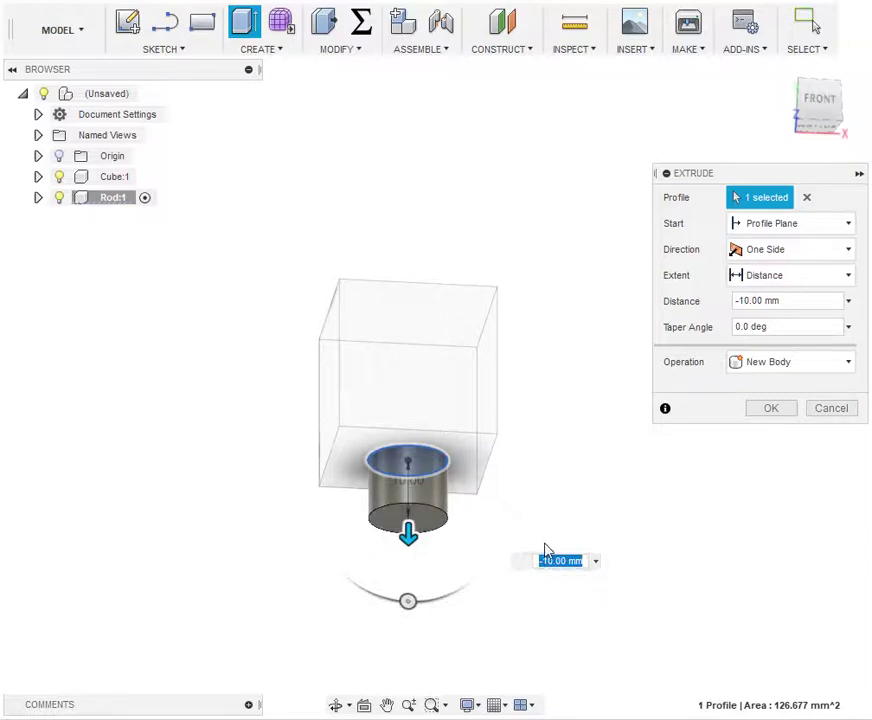
text(-6in)
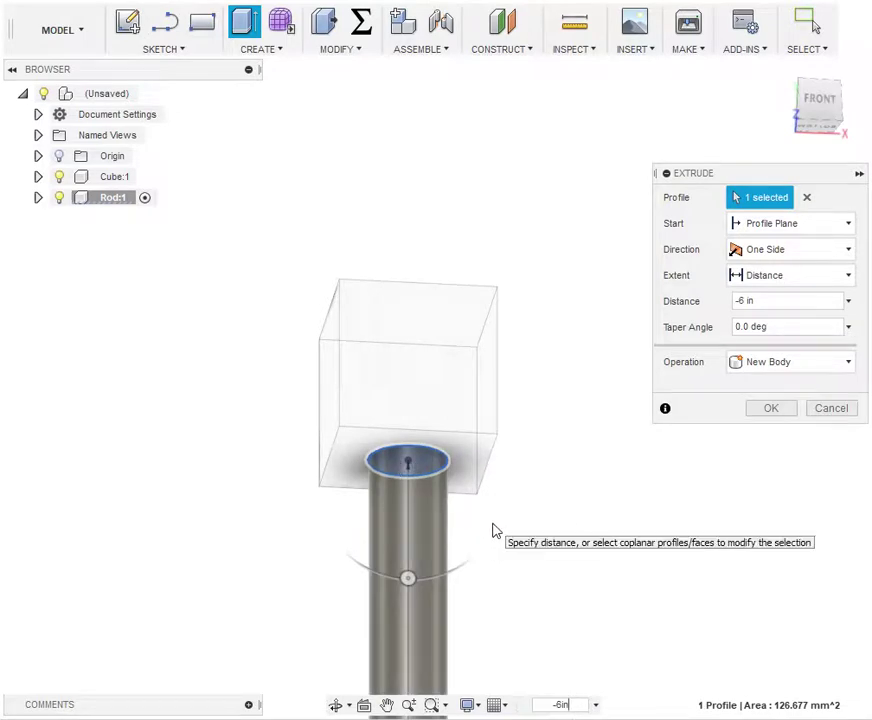
key(Return)
middle_drag(518, 589, 522, 492)
scroll(517, 368, up, 2)
scroll(518, 362, down, 5)
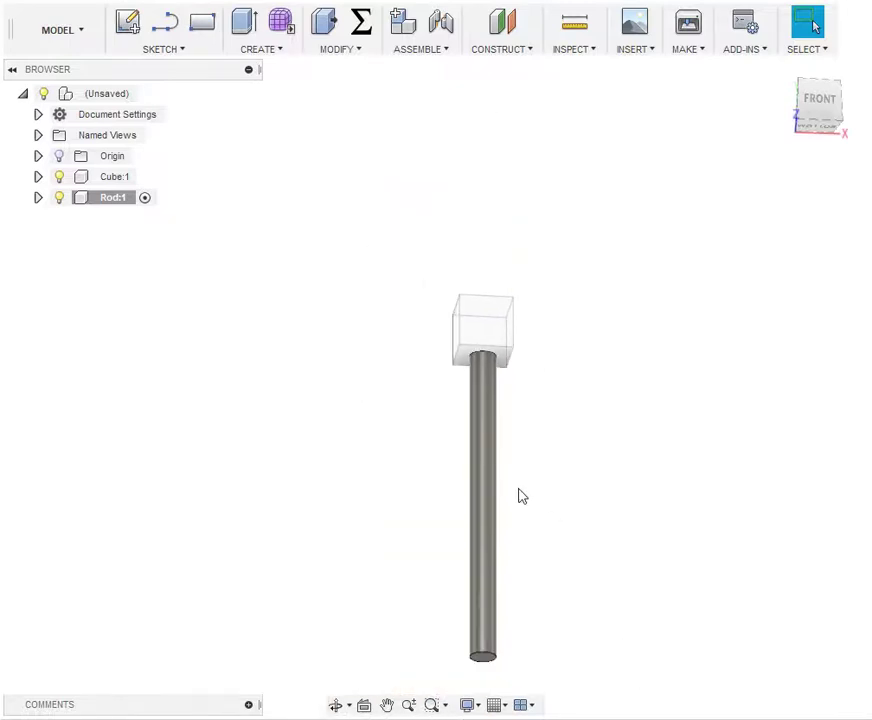
Step: Activate Cube, then make Rod the active component again
shift+middle_drag(520, 496, 519, 446)
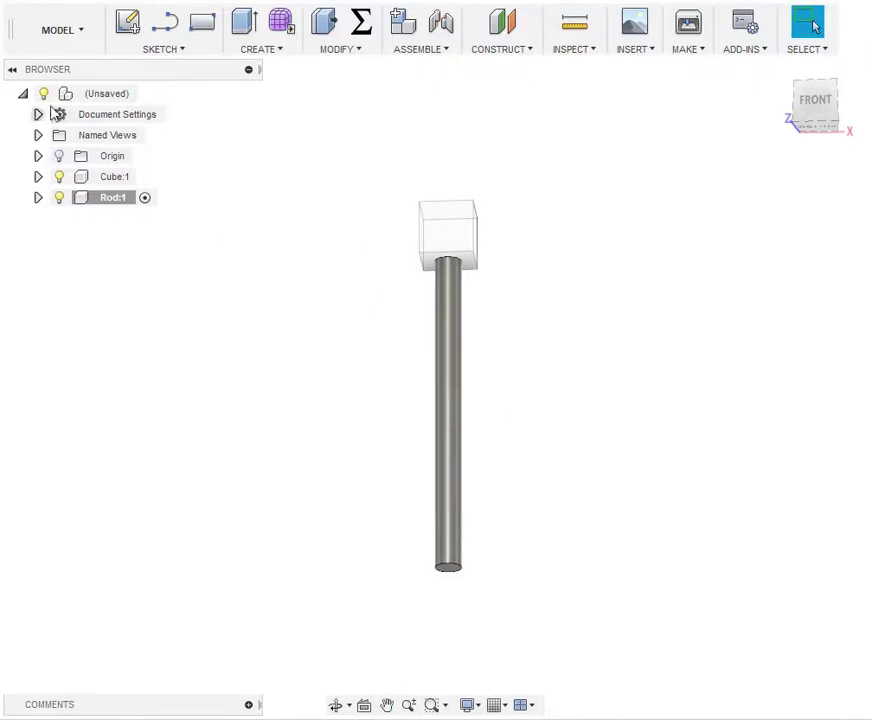
click(130, 177)
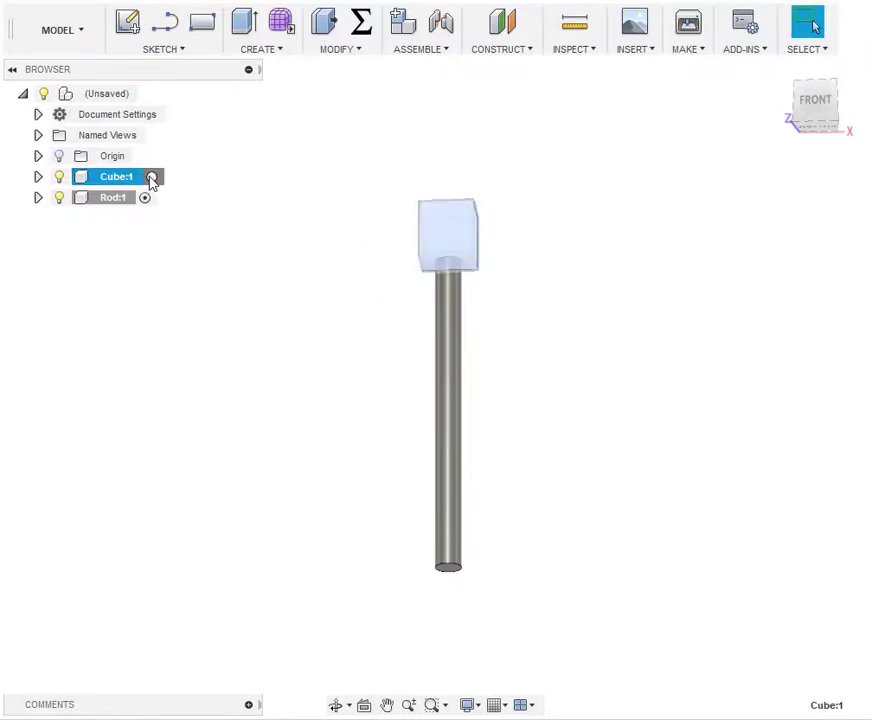
click(151, 177)
click(115, 199)
click(143, 198)
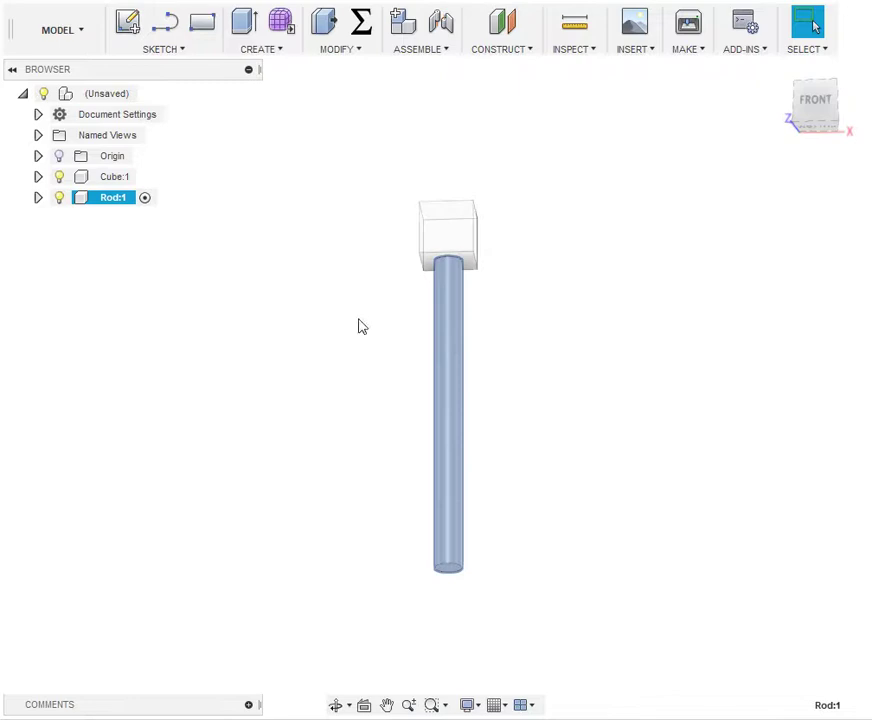
Step: Expand Rod and its Bodies folder to show Body1
middle_drag(362, 327, 225, 392)
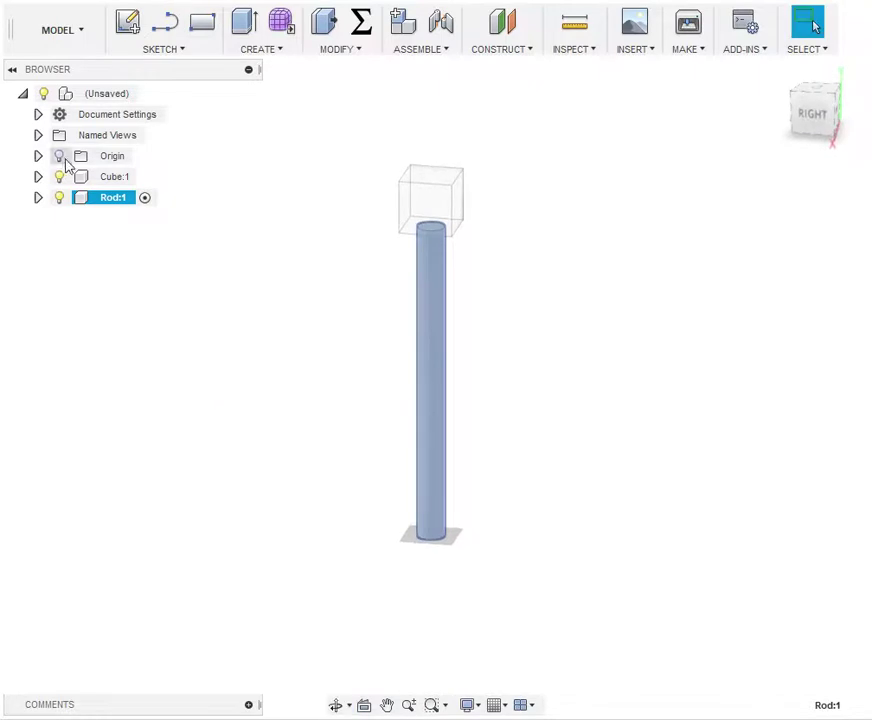
click(38, 198)
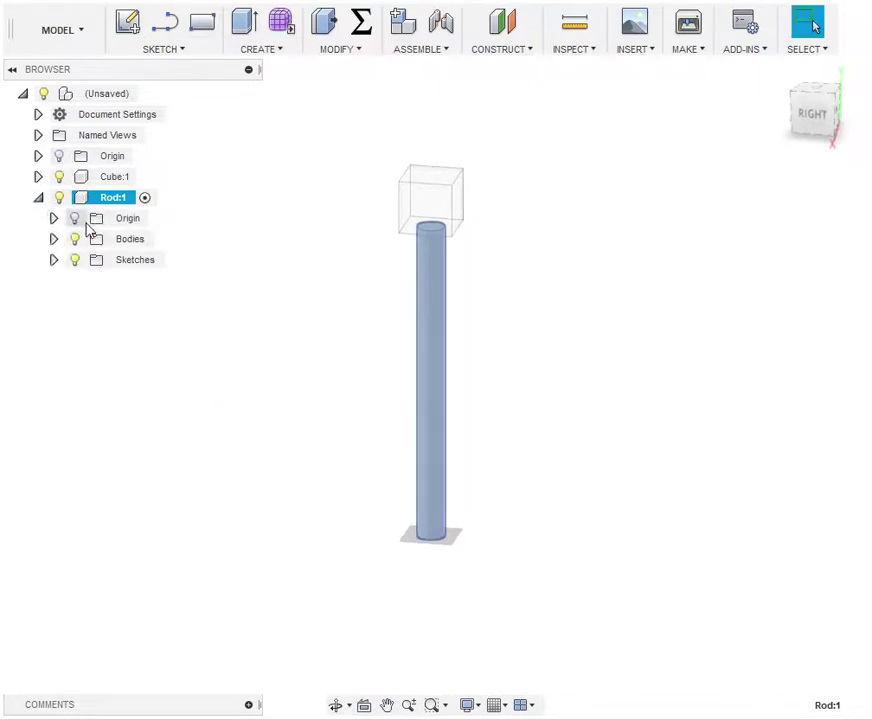
click(53, 240)
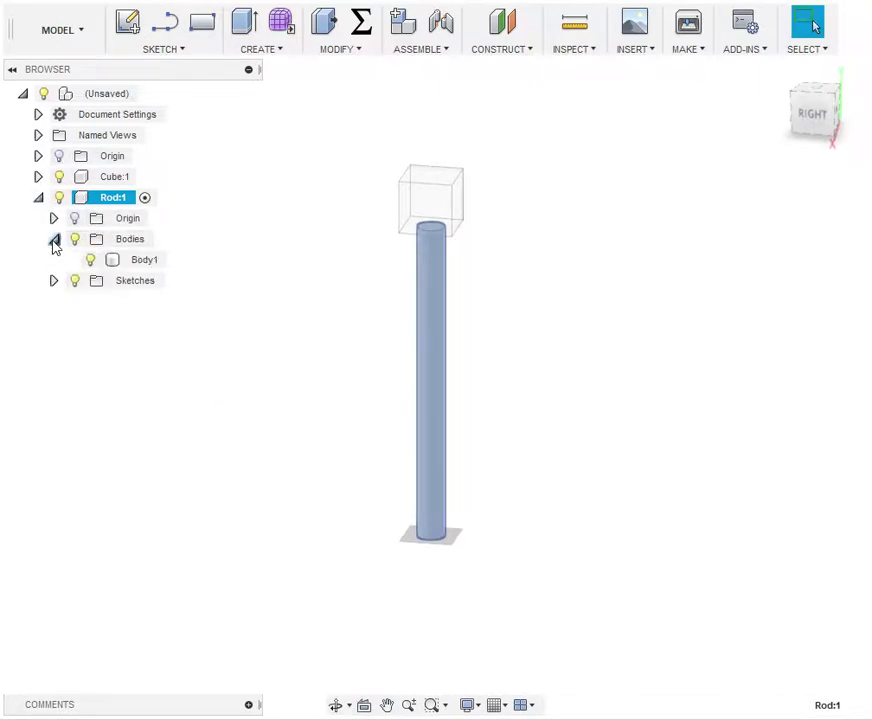
Step: Collapse Rod and open Save As STL for the whole design (Binary, one file, Medium)
right_click(128, 265)
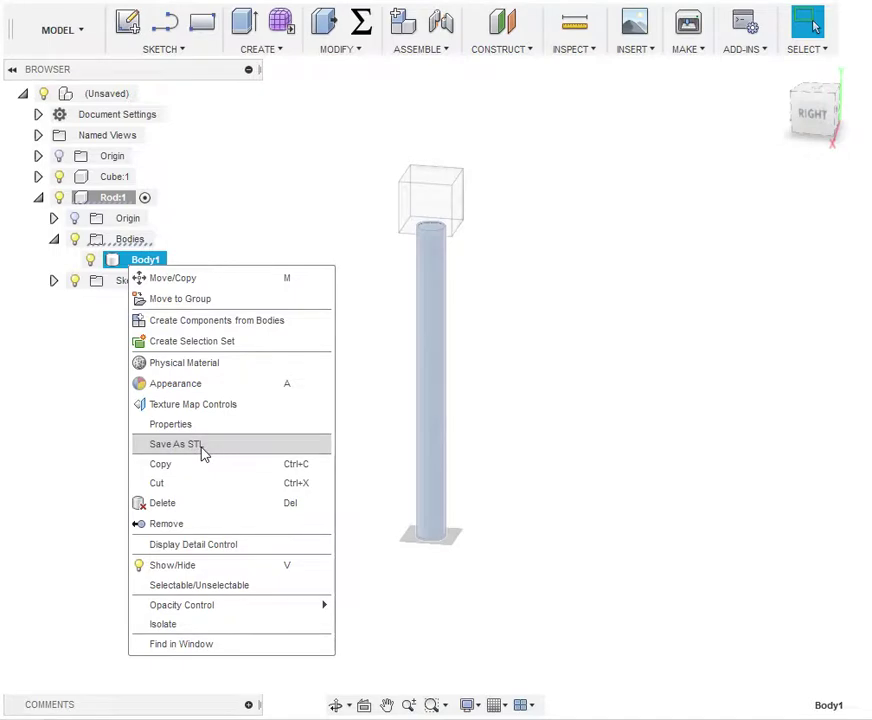
click(53, 239)
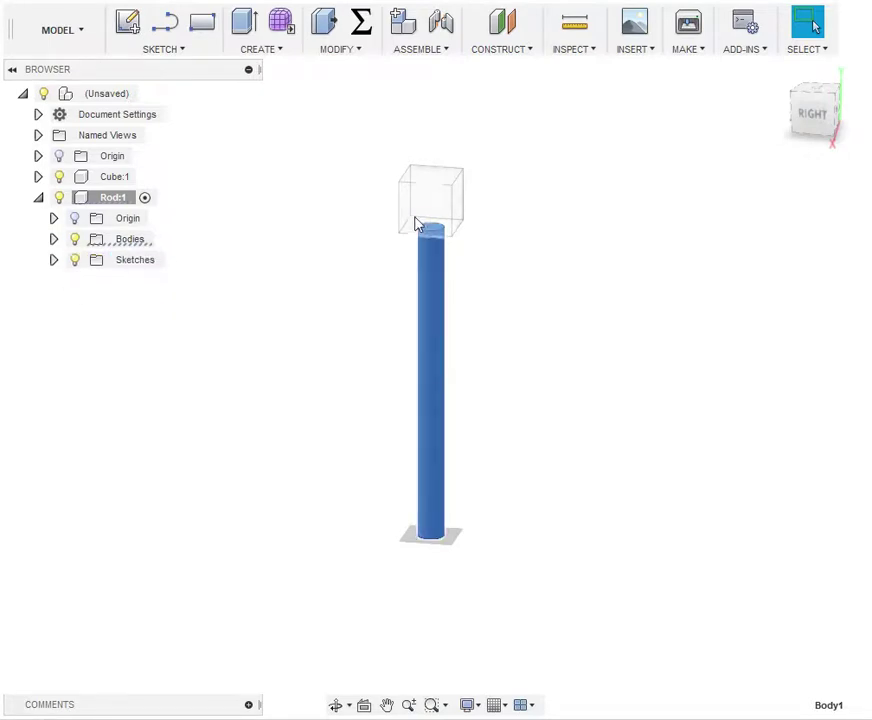
click(38, 197)
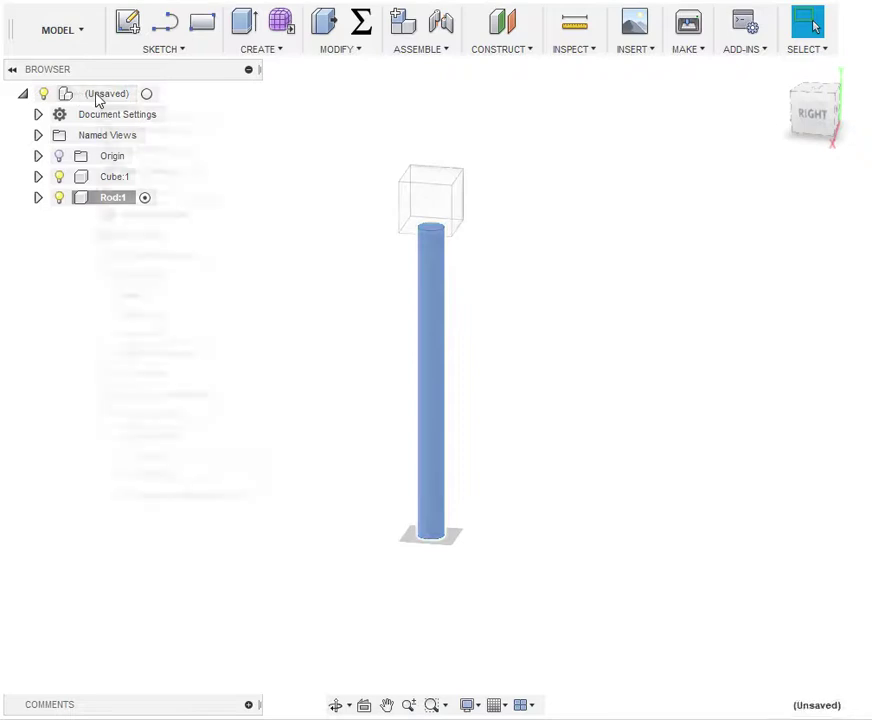
right_click(97, 97)
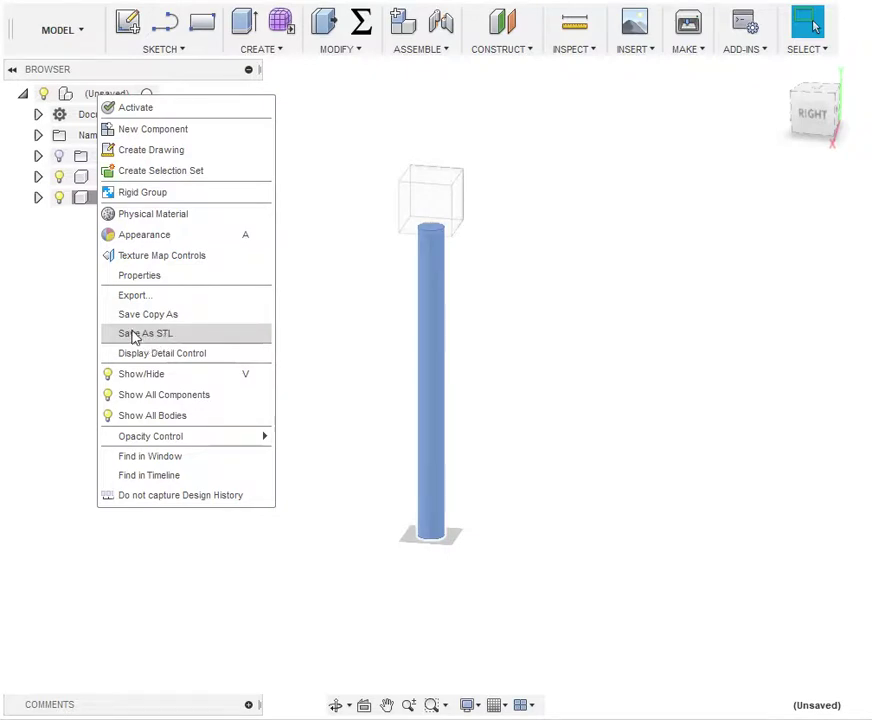
click(133, 337)
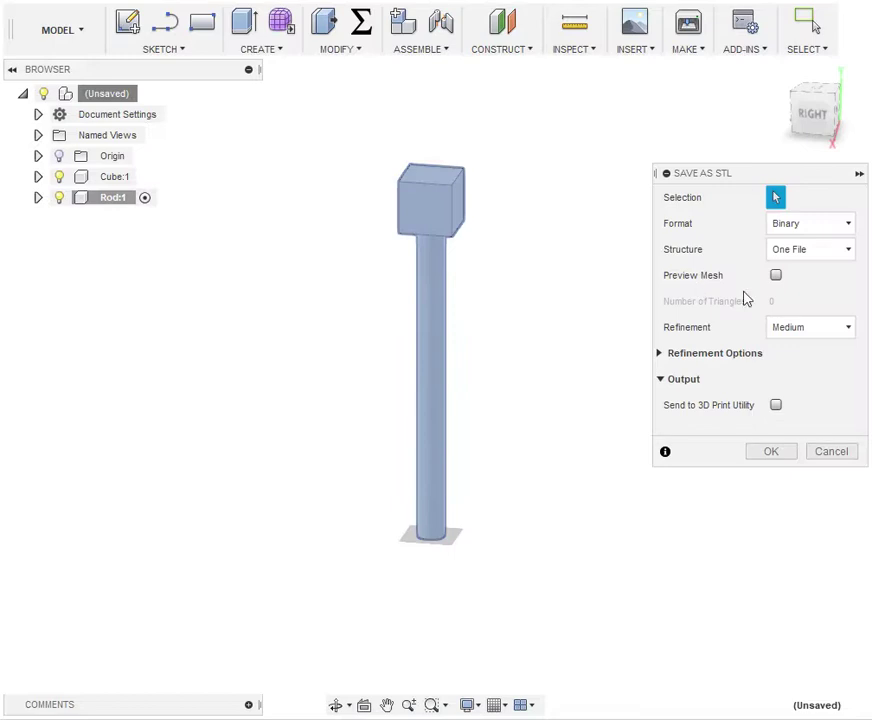
Step: Accept the STL settings and save the model to the Desktop as hs
click(771, 451)
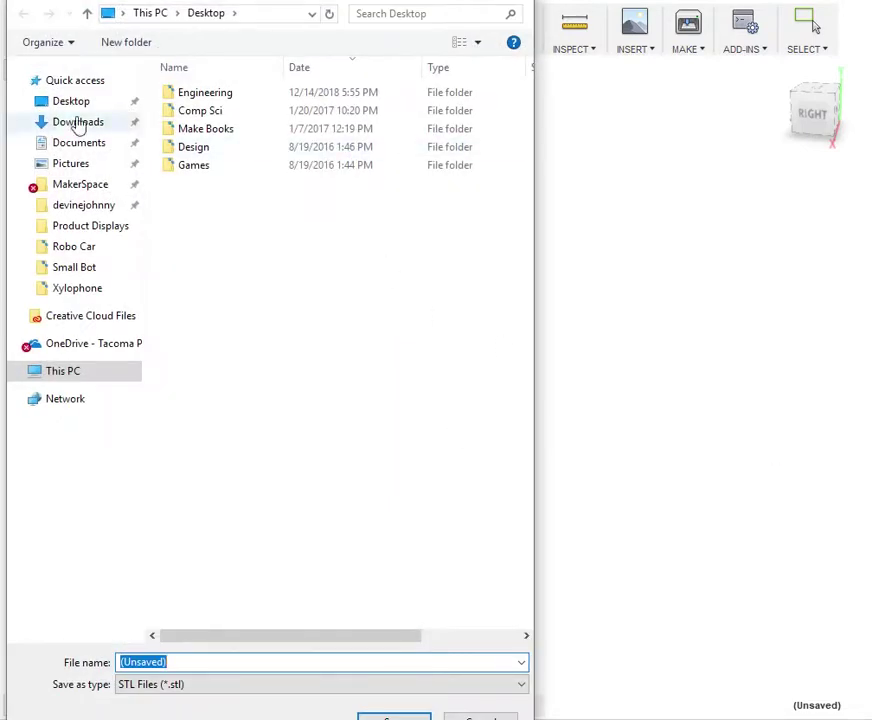
click(60, 101)
double_click(141, 660)
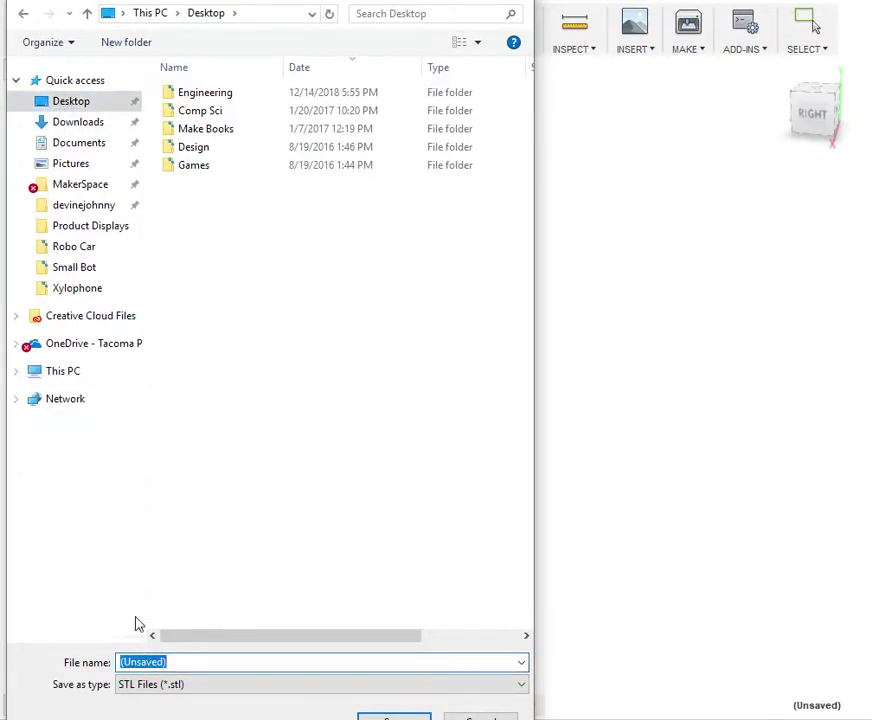
text(hs)
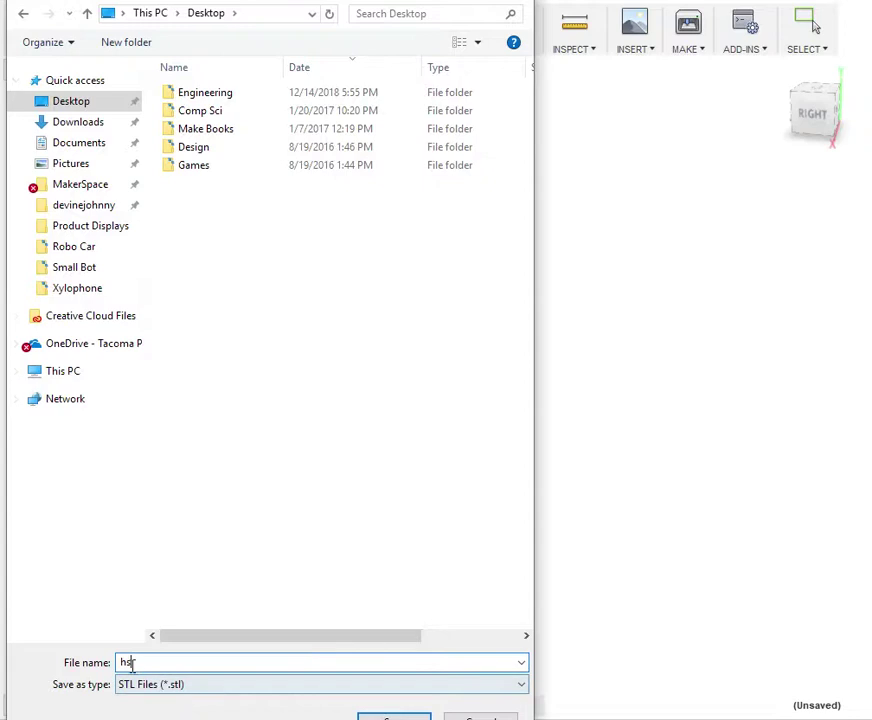
click(389, 714)
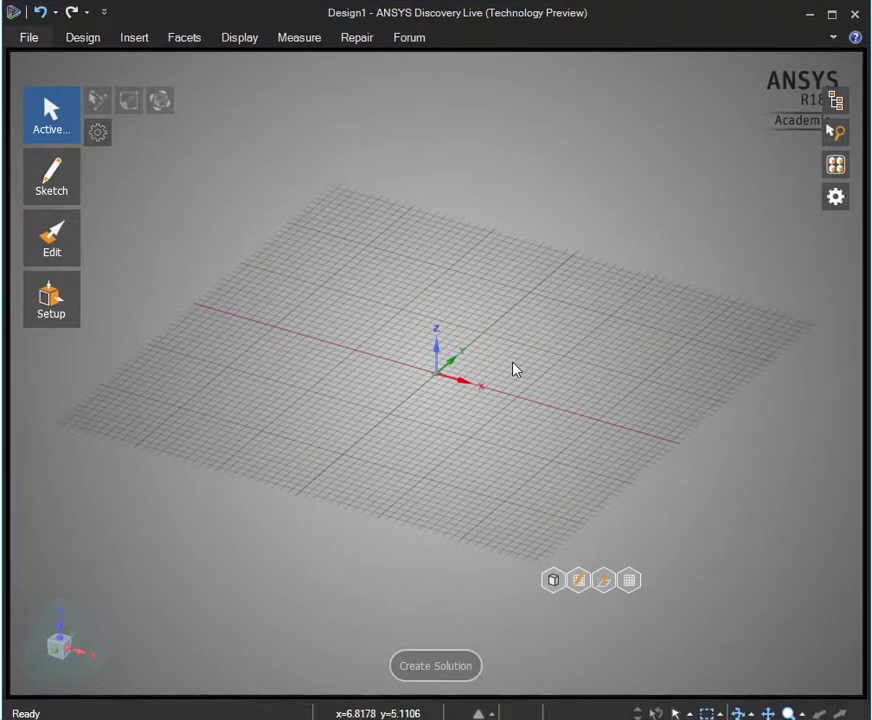
Step: In Discovery Live, open hs from the Desktop using the STL (*.stl) file filter
click(31, 40)
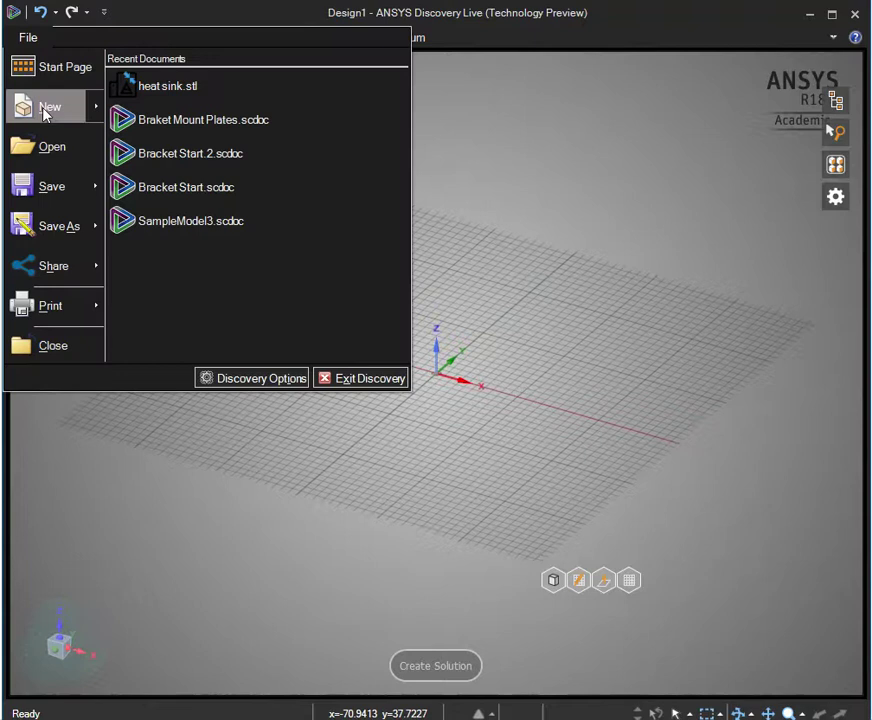
mouse_move(43, 111)
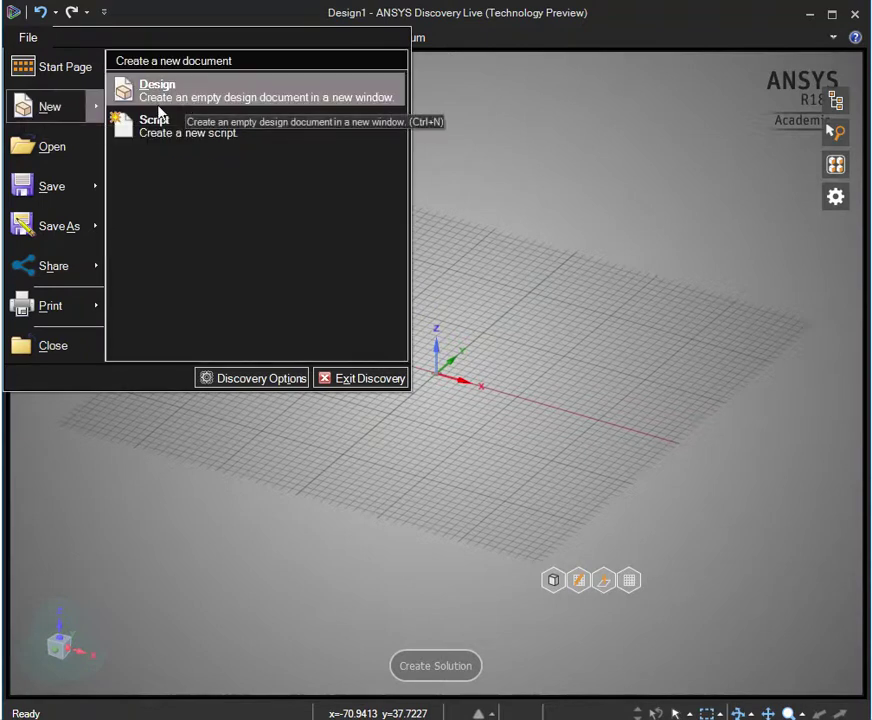
click(43, 149)
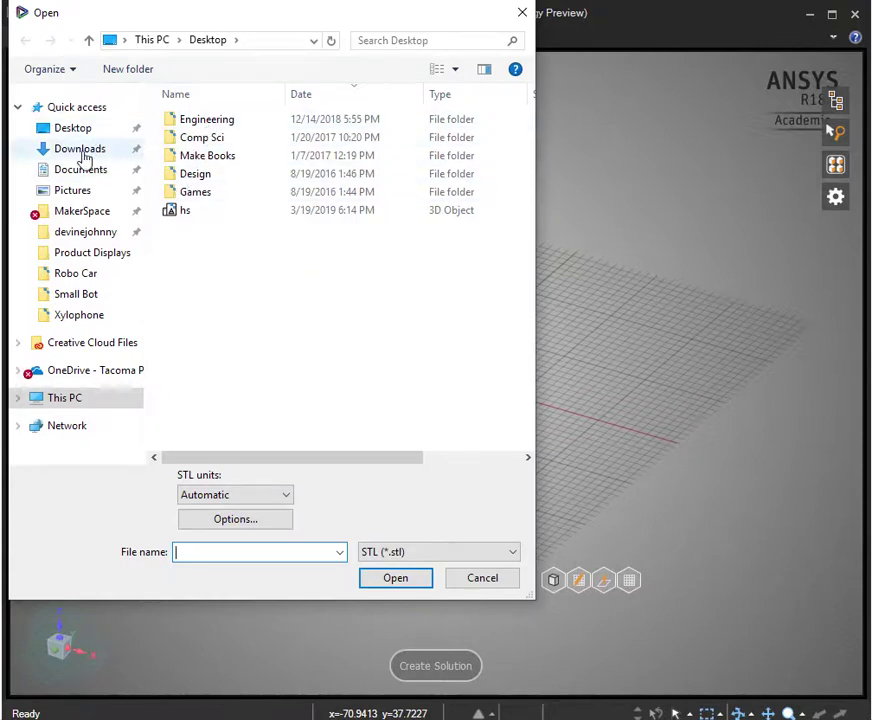
click(48, 131)
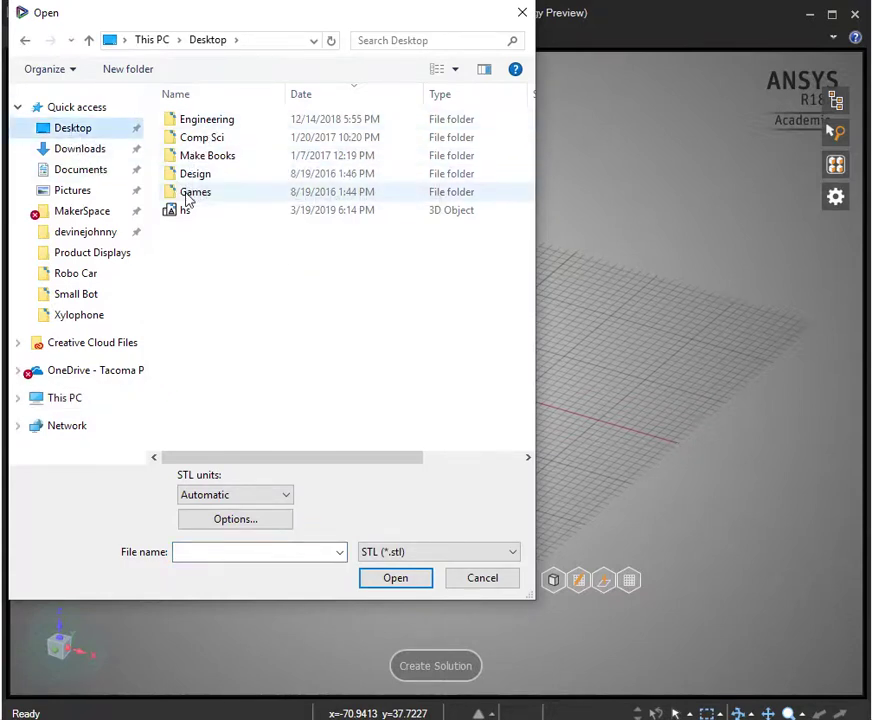
click(386, 558)
scroll(480, 380, up, 1)
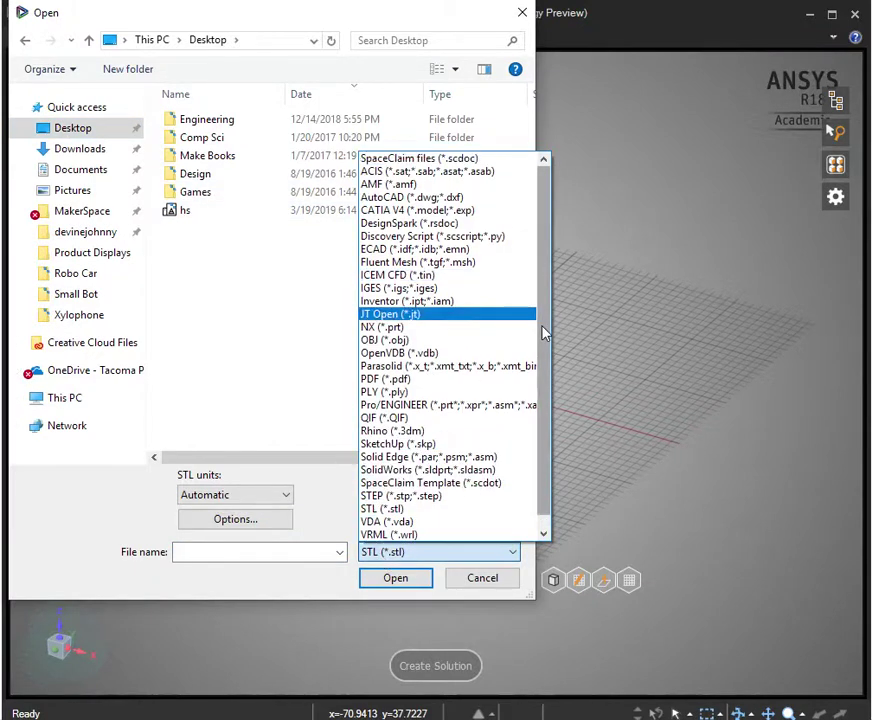
click(420, 158)
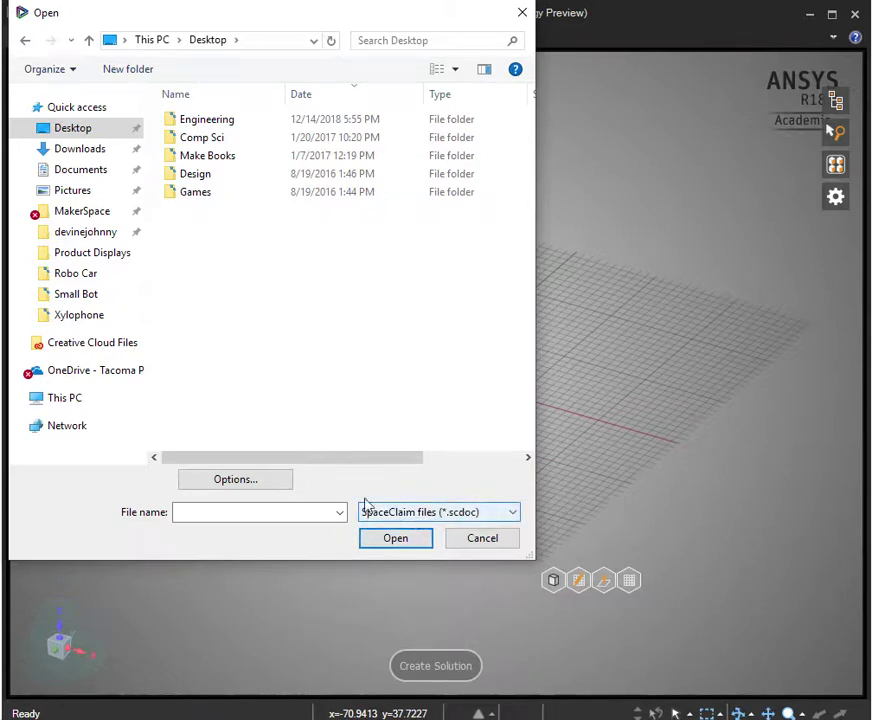
click(515, 511)
click(390, 468)
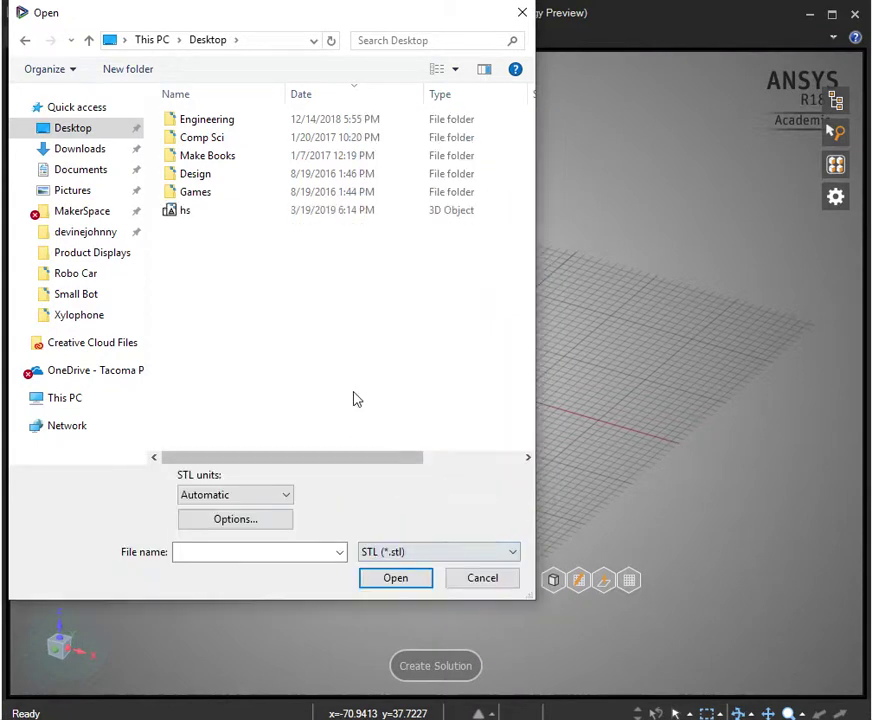
double_click(200, 220)
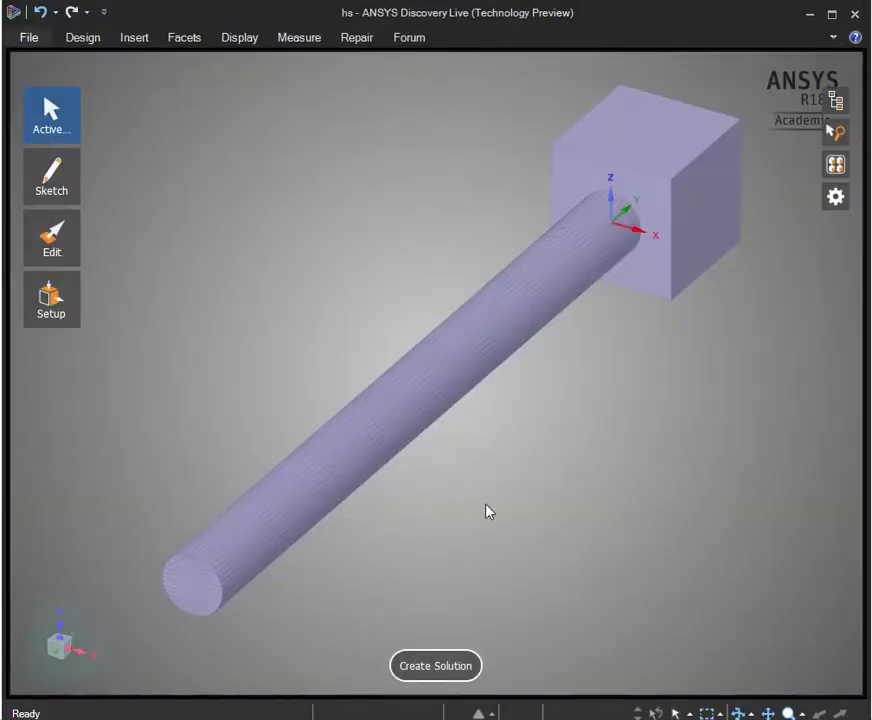
Step: Zoom in on the middle of the rod's seam and delete the first sliver facet wedge
middle_drag(448, 452, 446, 486)
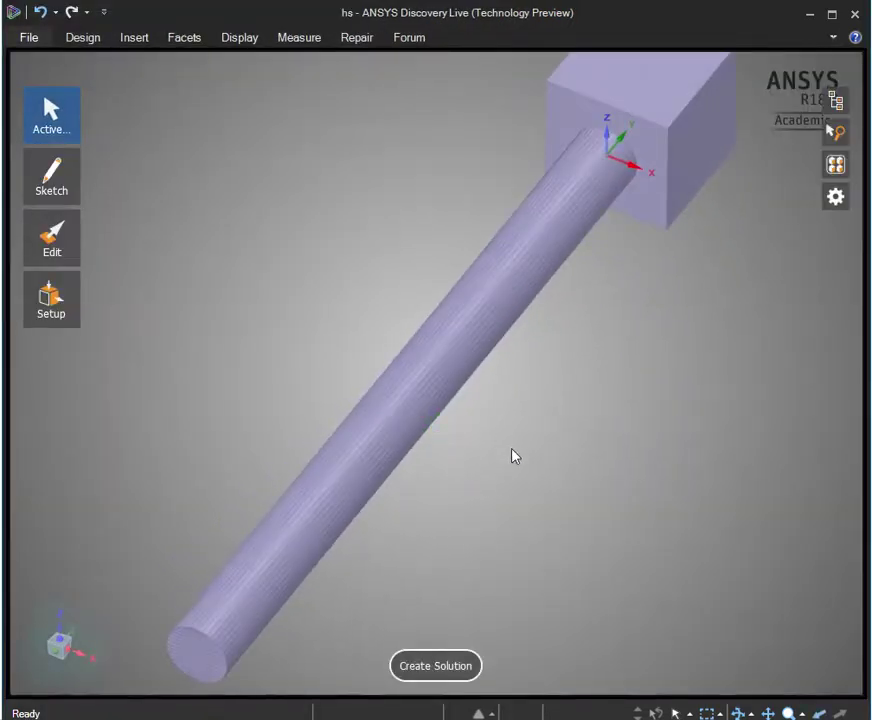
middle_drag(507, 441, 508, 516)
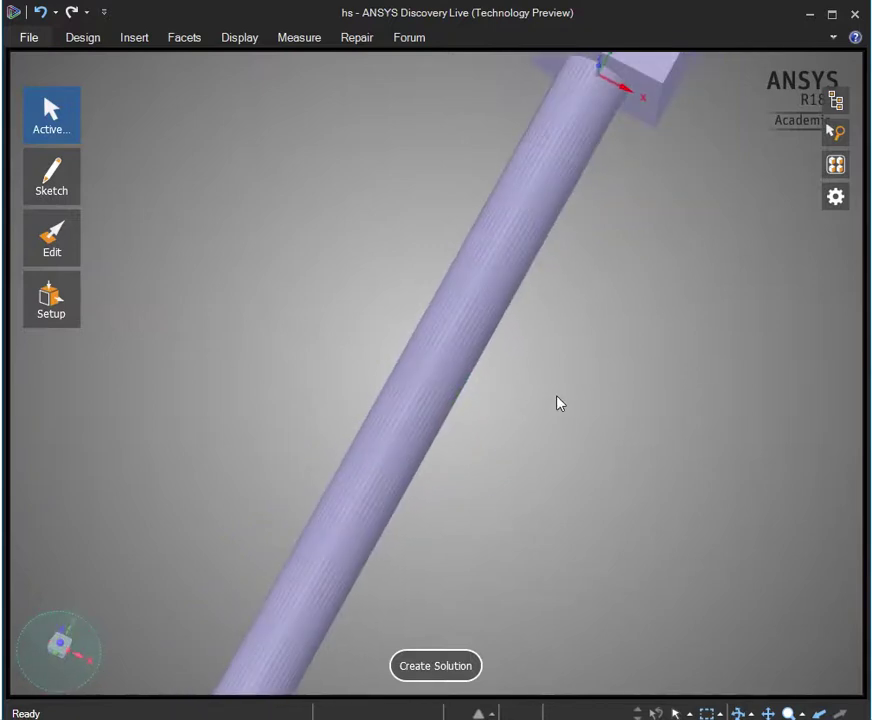
mouse_move(558, 403)
ctrl+middle_down()
mouse_move(549, 430)
mouse_move(562, 291)
mouse_move(601, 413)
mouse_move(685, 440)
mouse_move(399, 387)
mouse_move(372, 364)
ctrl+middle_up()
mouse_move(537, 383)
ctrl+middle_down()
mouse_move(521, 381)
mouse_move(538, 615)
ctrl+middle_up()
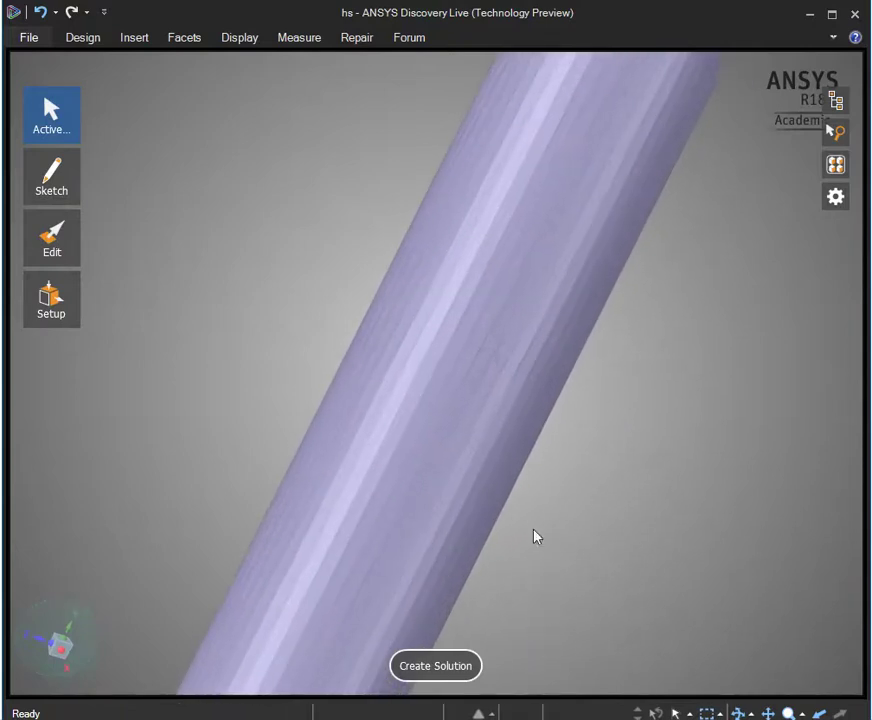
click(474, 386)
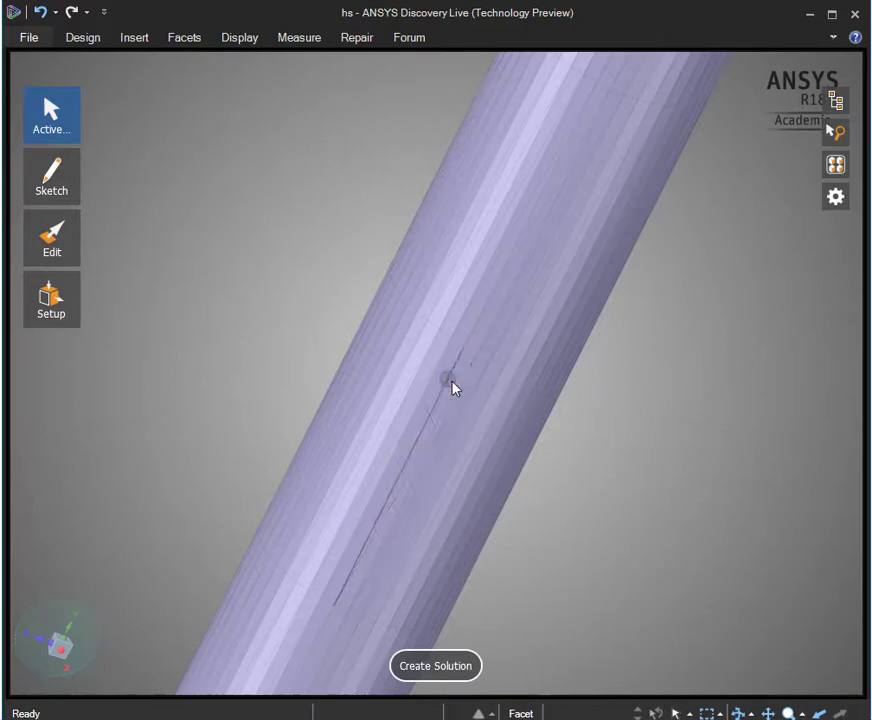
click(452, 386)
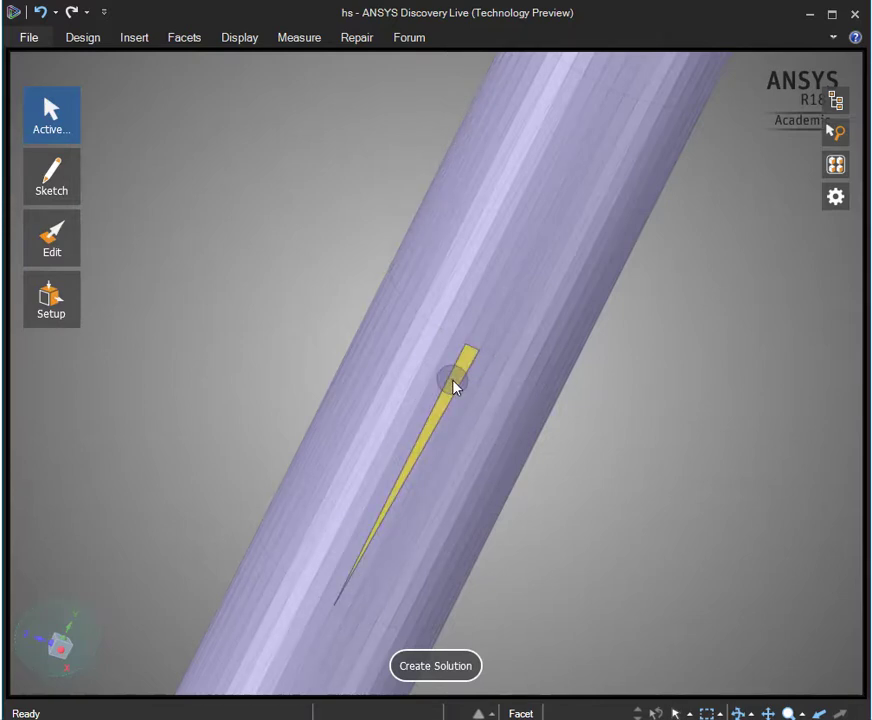
key(Delete)
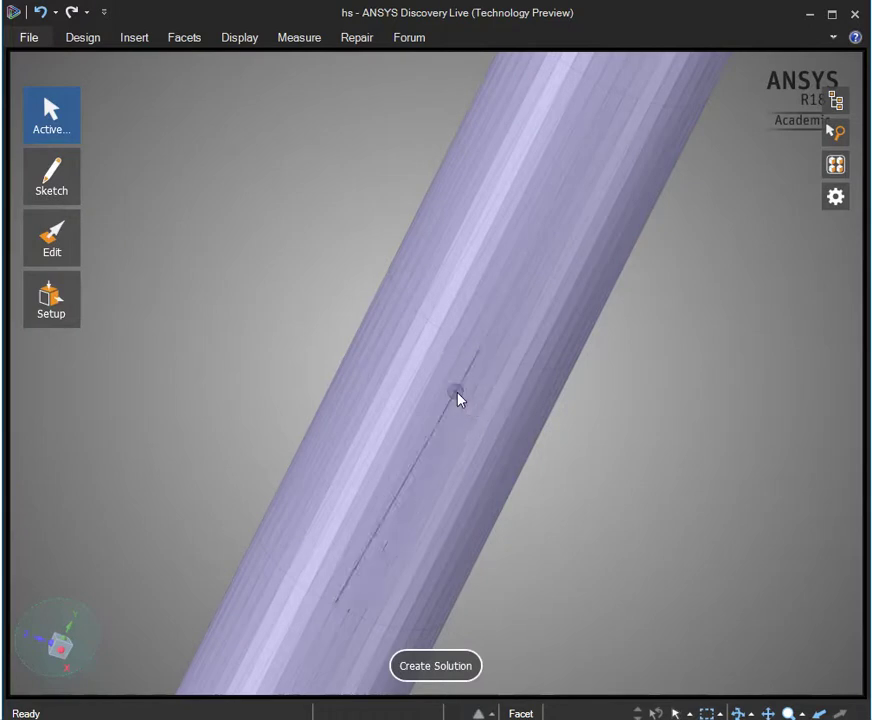
Step: Delete the remaining thin facet wedges along the rod's seam
click(466, 397)
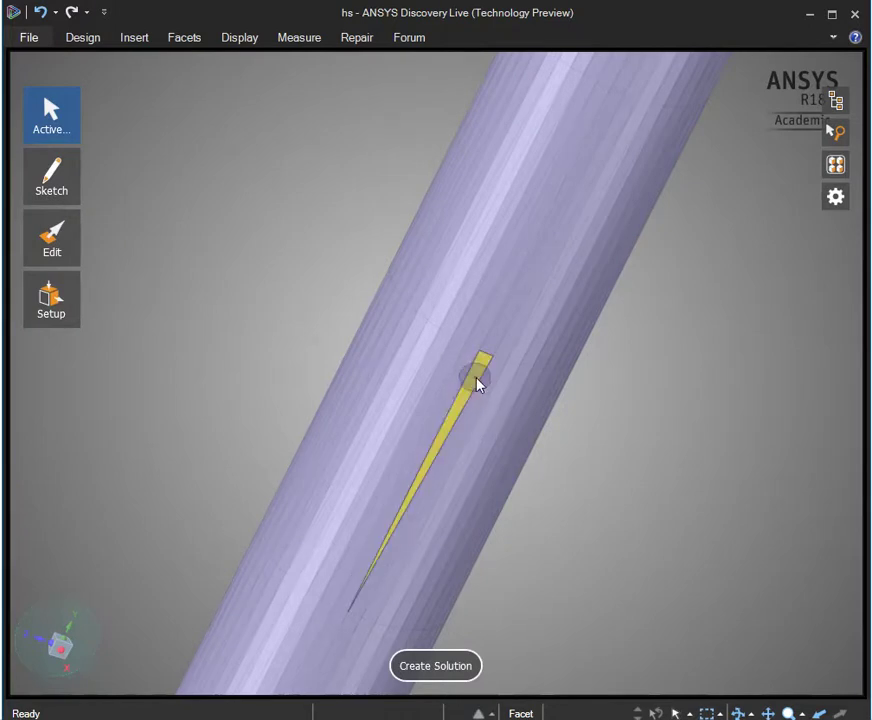
key(Delete)
key(ctrl+z)
key(Delete)
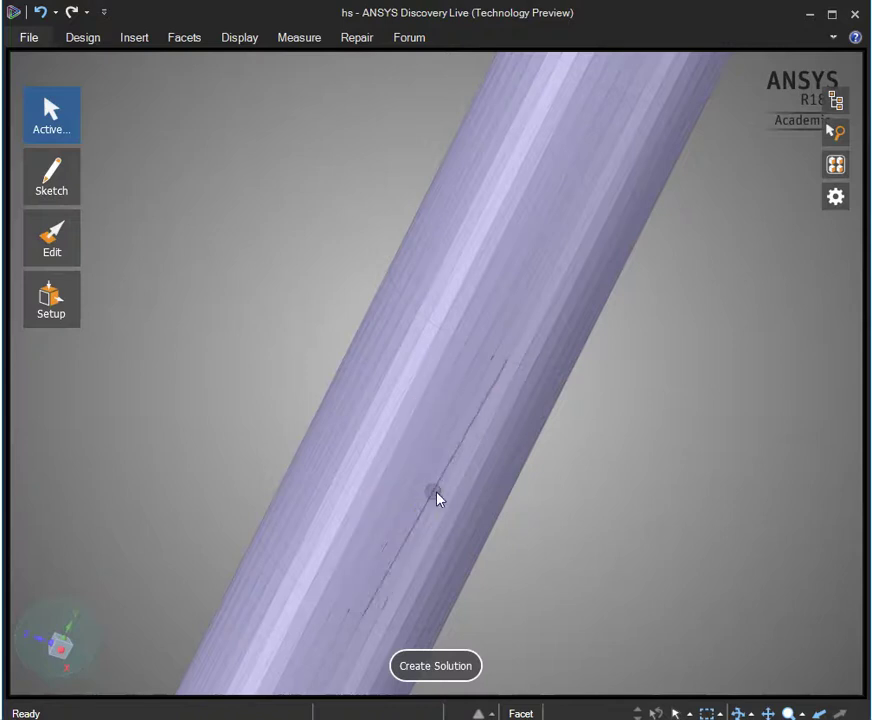
click(442, 444)
key(Delete)
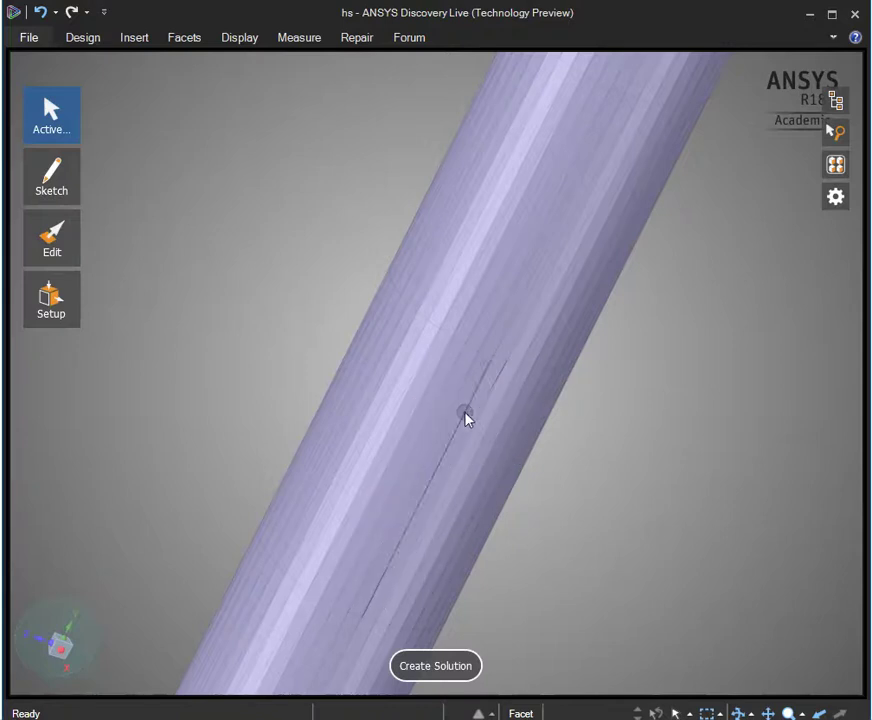
click(486, 392)
key(Delete)
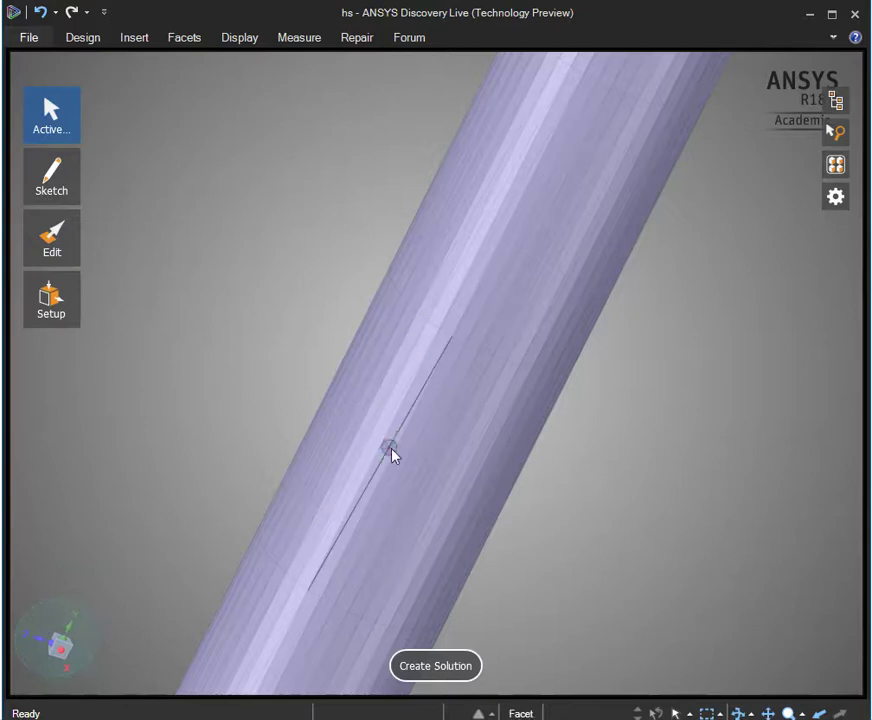
Step: Slide the view along the rod and start the Pull tool from the Edit tools
middle_drag(392, 455, 313, 315)
click(75, 248)
click(115, 244)
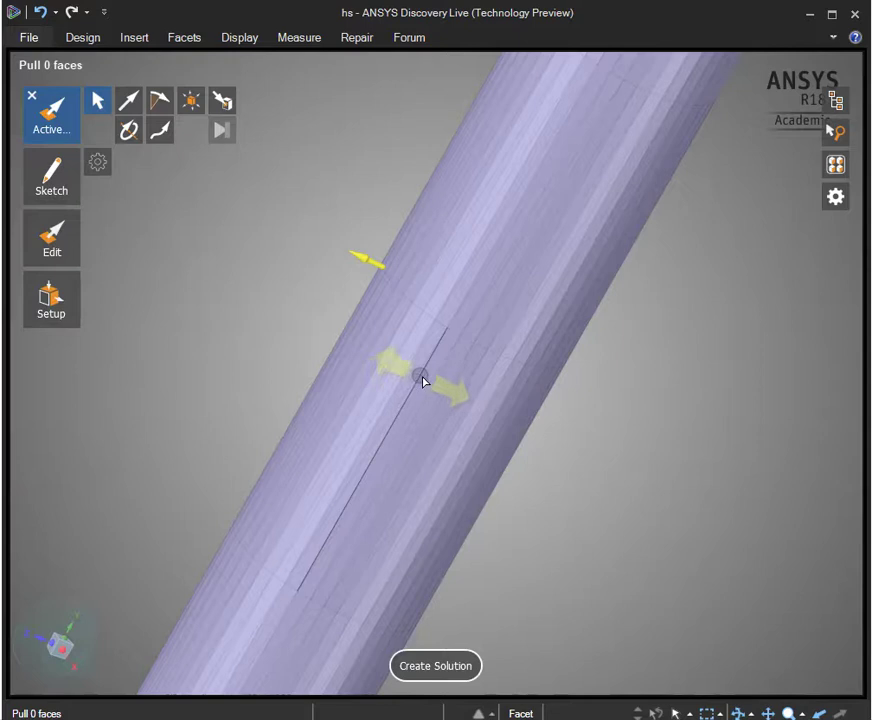
Step: Pull the sliver facet on the rod outward 14.29 mm into a thin fin
click(422, 381)
middle_drag(387, 521, 334, 480)
drag(362, 453, 237, 414)
middle_drag(237, 414, 586, 467)
click(547, 471)
Step: Orbit and zoom around the cube-on-rod model to inspect the new wedge-shaped fin
scroll(539, 430, down, 5)
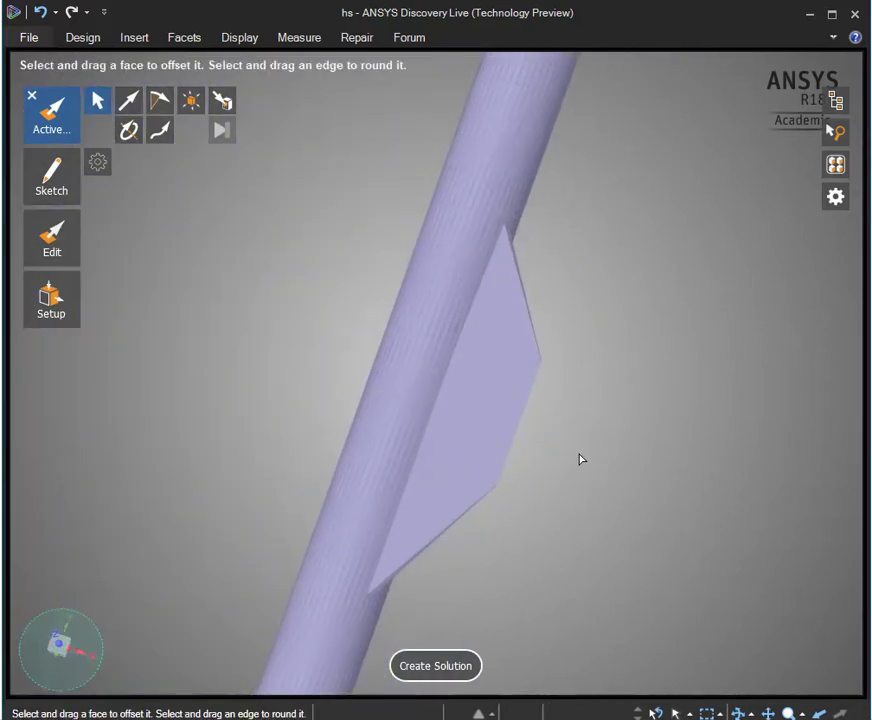
middle_drag(581, 459, 325, 325)
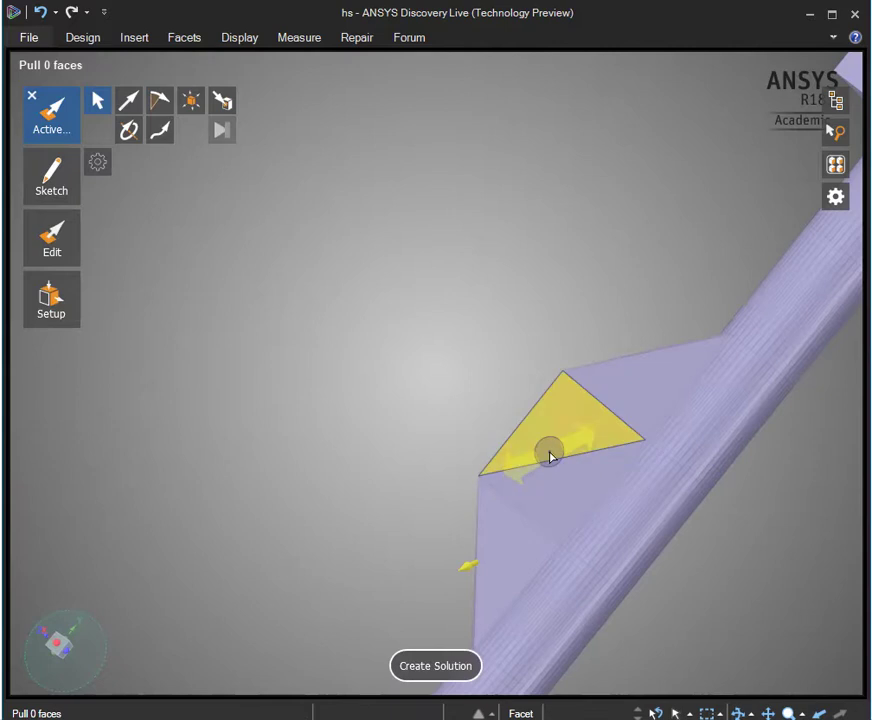
middle_drag(551, 399, 650, 527)
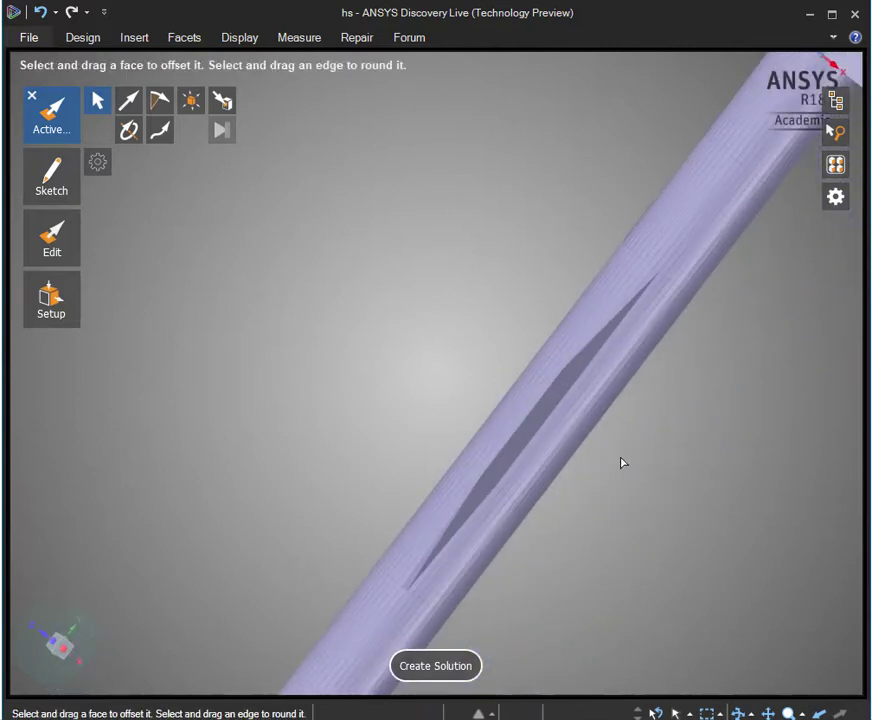
scroll(624, 480, down, 5)
middle_drag(732, 580, 502, 433)
middle_drag(443, 307, 517, 406)
middle_drag(341, 328, 389, 369)
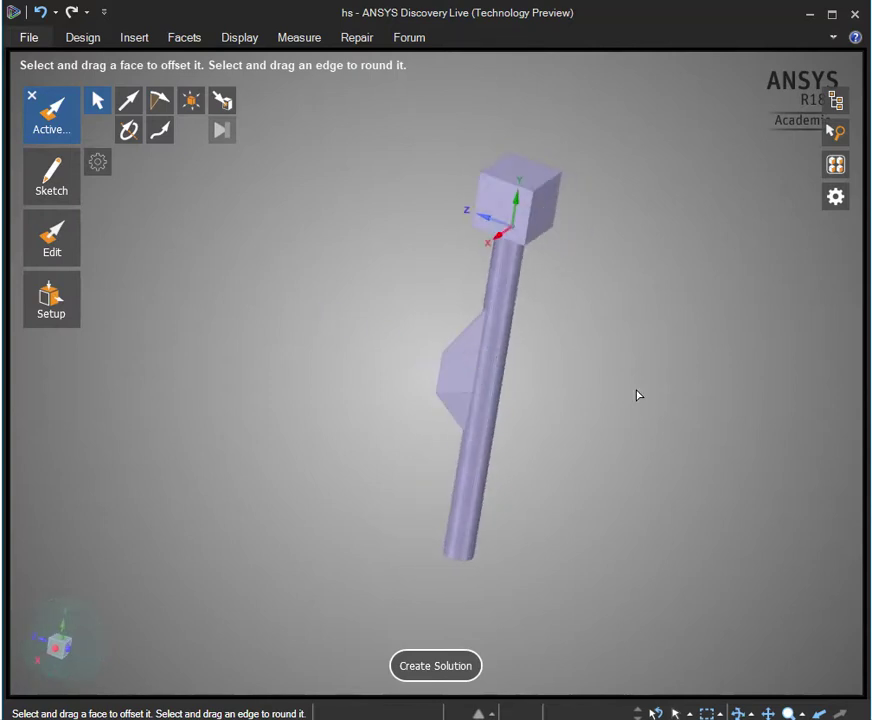
middle_drag(638, 395, 570, 216)
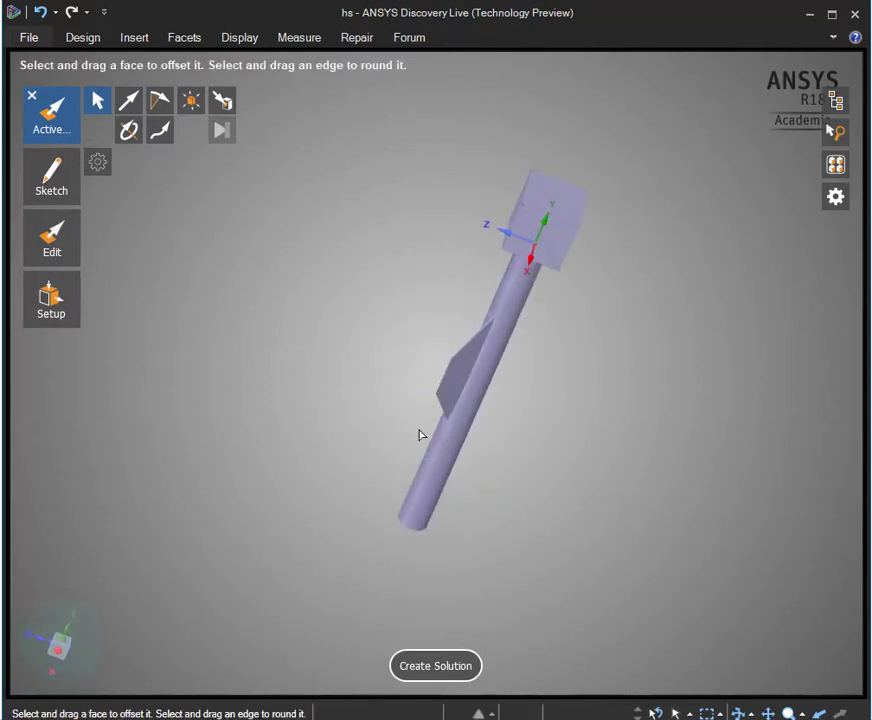